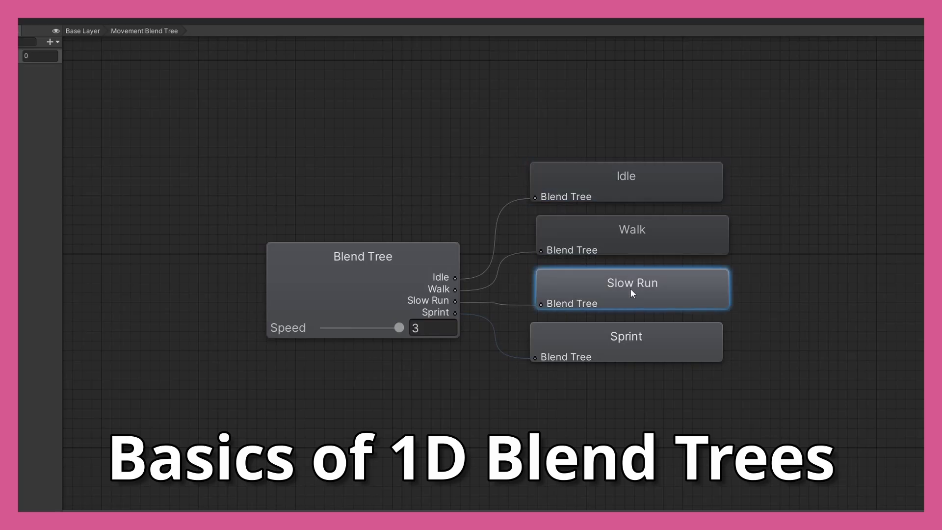
- Select the example Blend Tree node and drag its Speed from 3 to 0
click(397, 250)
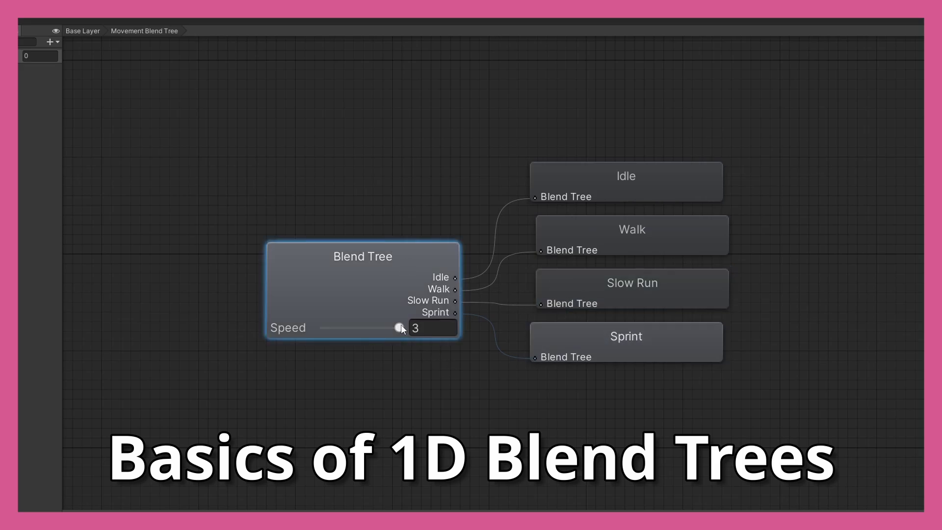
drag(401, 324, 256, 328)
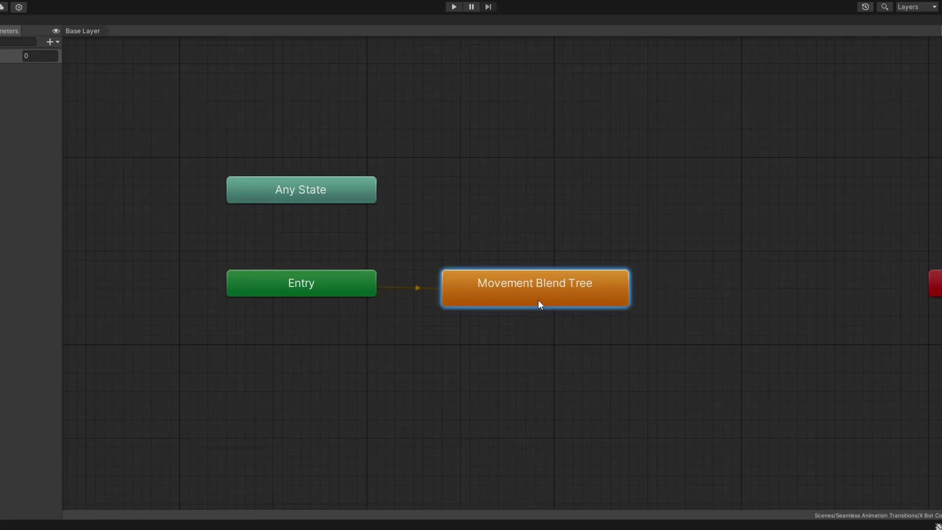
- Open the Movement Blend Tree and scrub its Speed from 3 down to 0
double_click(540, 303)
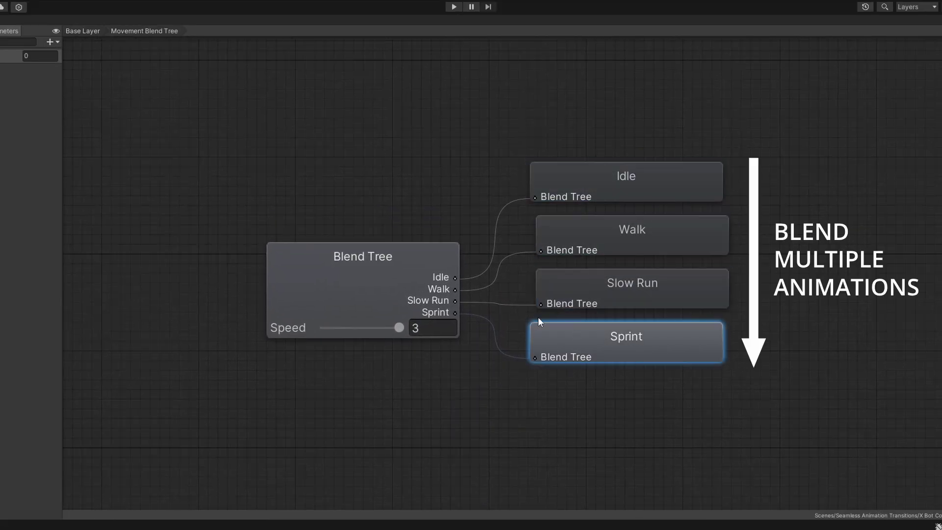
click(410, 289)
mouse_move(407, 329)
mouse_down()
mouse_move(261, 328)
mouse_move(332, 332)
mouse_move(324, 341)
mouse_move(337, 339)
mouse_move(319, 344)
mouse_move(380, 350)
mouse_up()
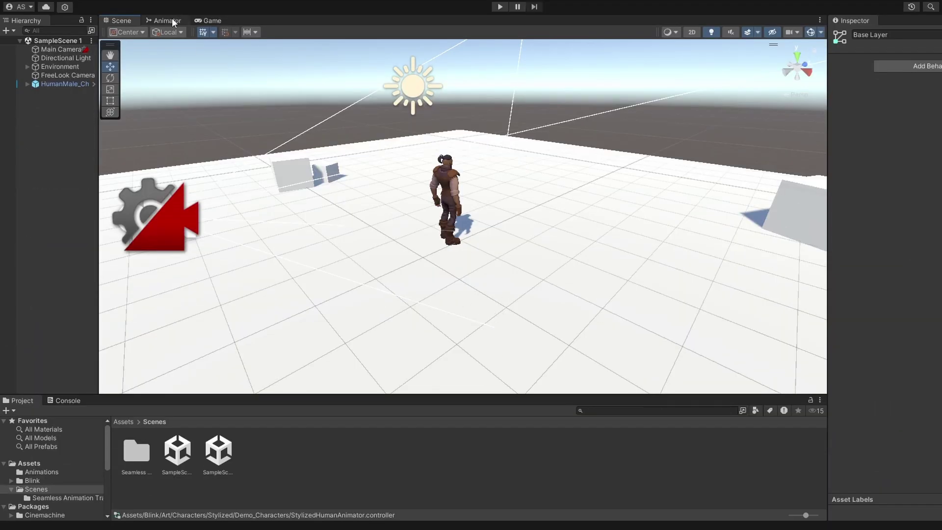
- Delete the Idle, WalkForward and RunForward states from the animator graph
click(168, 21)
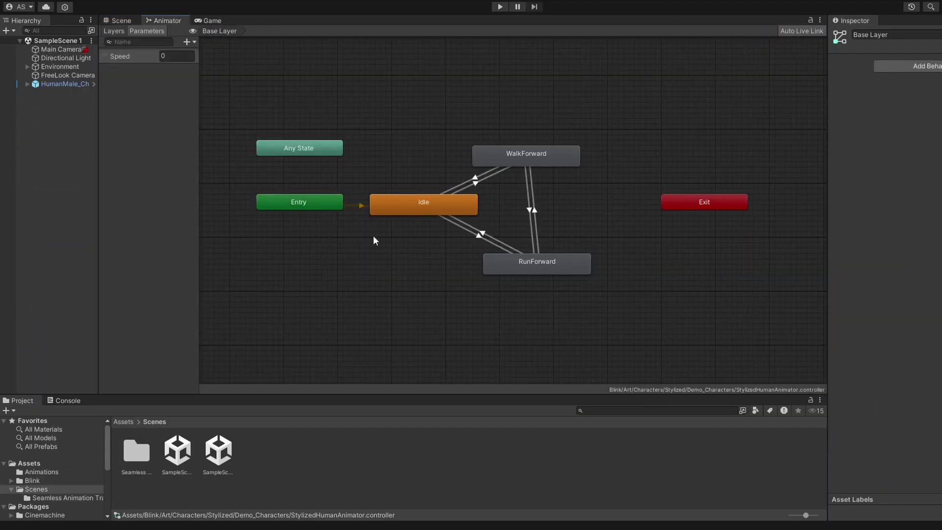
middle_drag(471, 292, 477, 262)
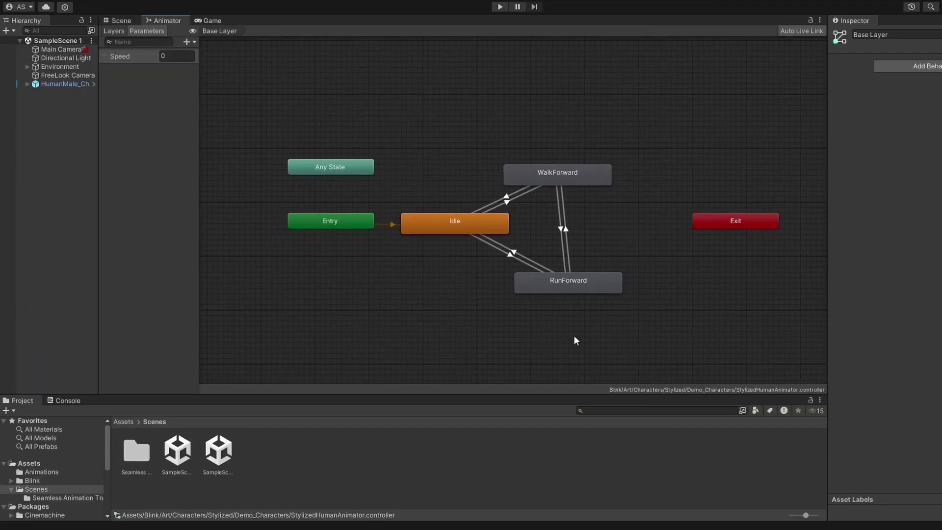
click(560, 282)
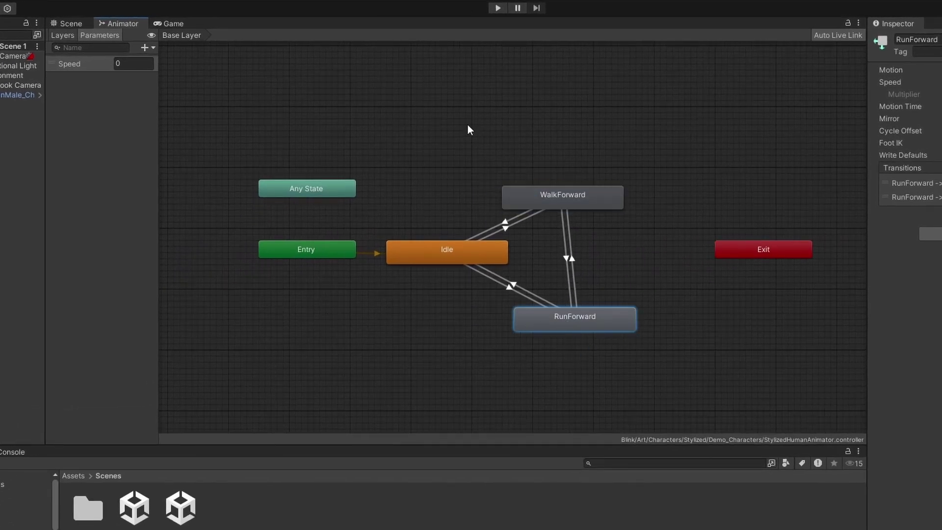
drag(468, 129, 575, 352)
key(Delete)
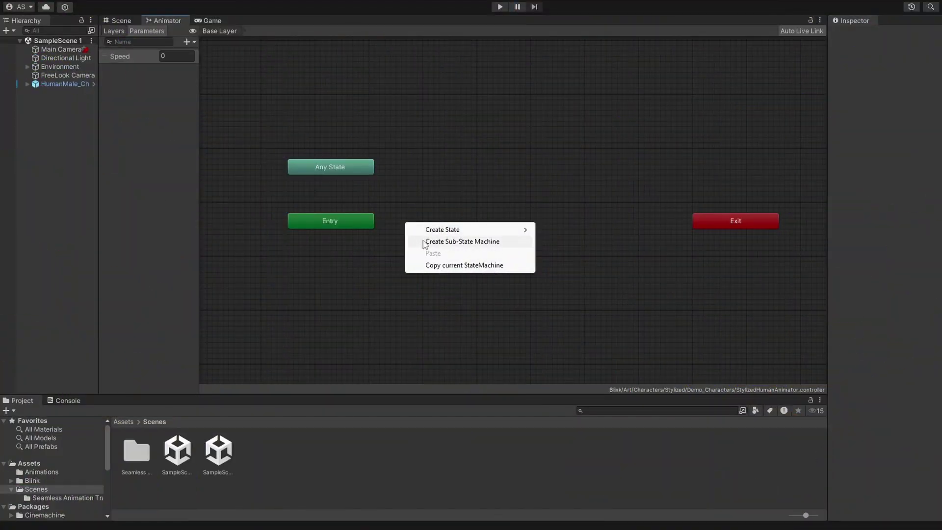
- Name the new sub-state machine Movement, connect Entry to it, and enter it
drag(457, 233, 458, 221)
text(Movement)
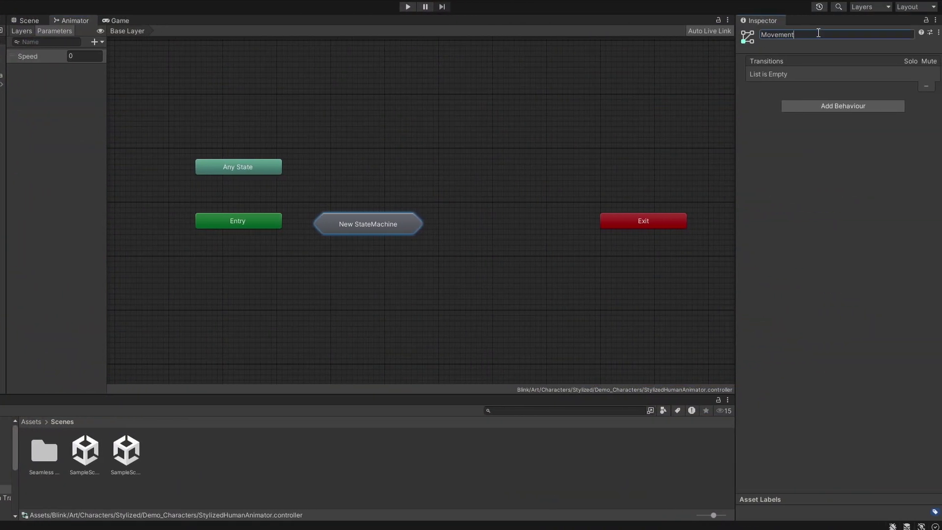
key(Return)
right_click(342, 221)
click(377, 222)
click(458, 223)
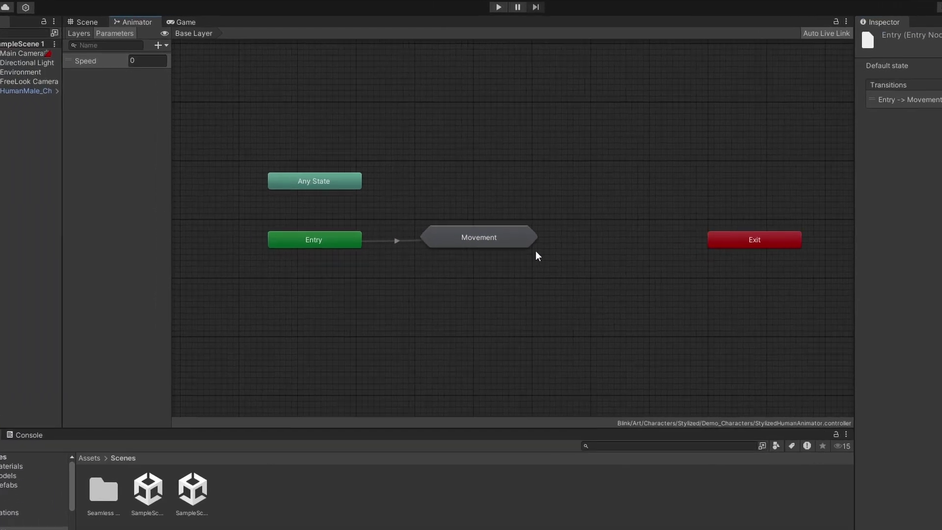
click(495, 254)
double_click(479, 262)
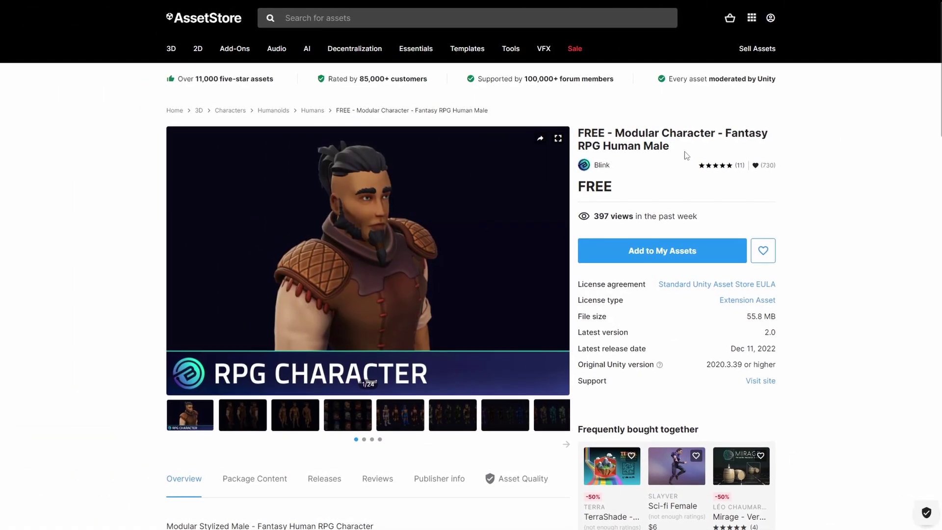
drag(680, 152, 580, 134)
click(658, 188)
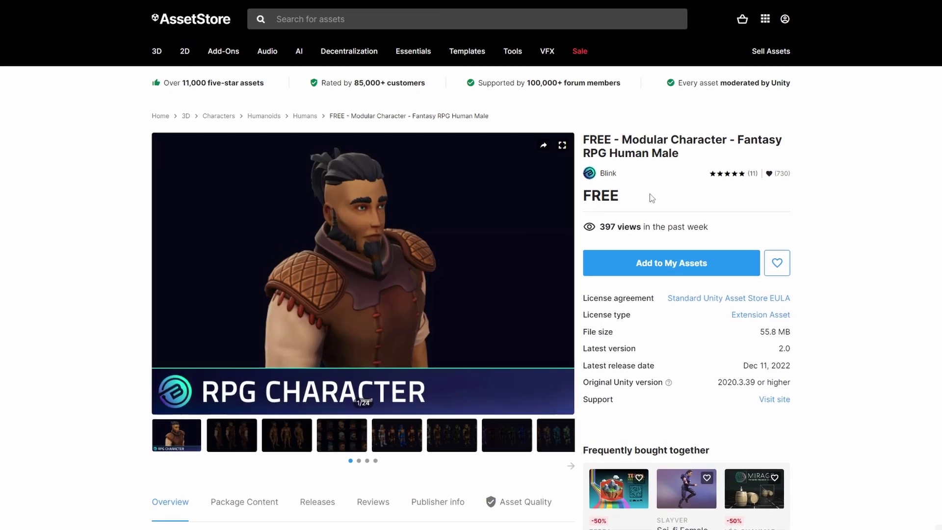
scroll(627, 213, down, 2)
scroll(465, 369, up, 2)
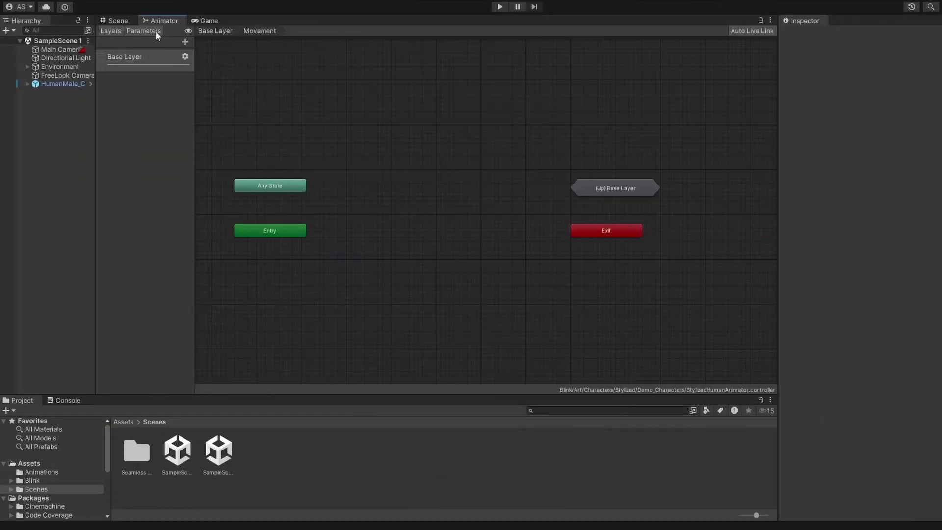
- Create a Locomotion blend tree state and keep its blend type as 1D
right_click(345, 232)
mouse_move(343, 311)
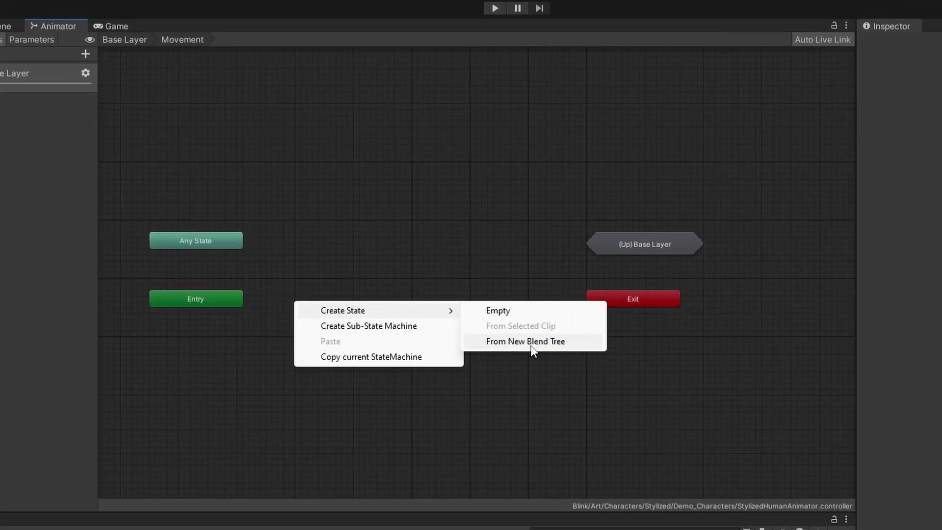
click(532, 341)
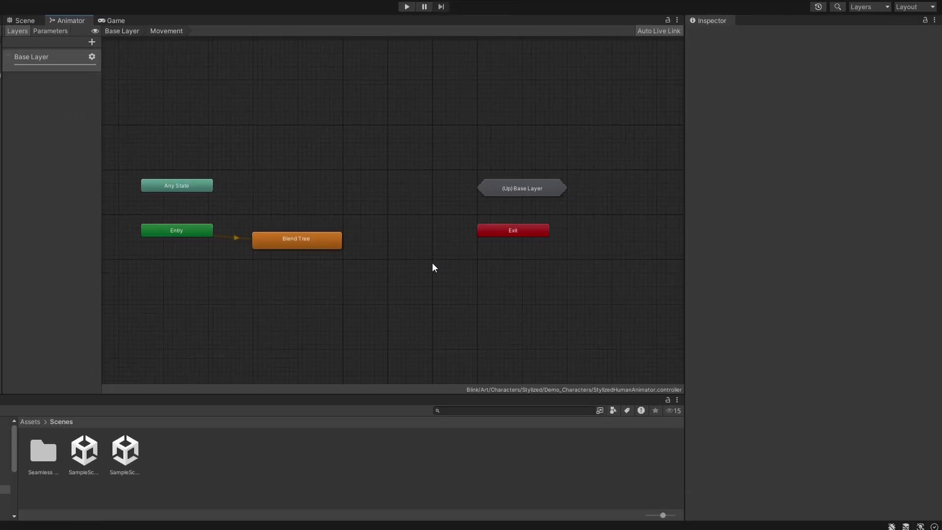
click(808, 33)
text(Locomotion)
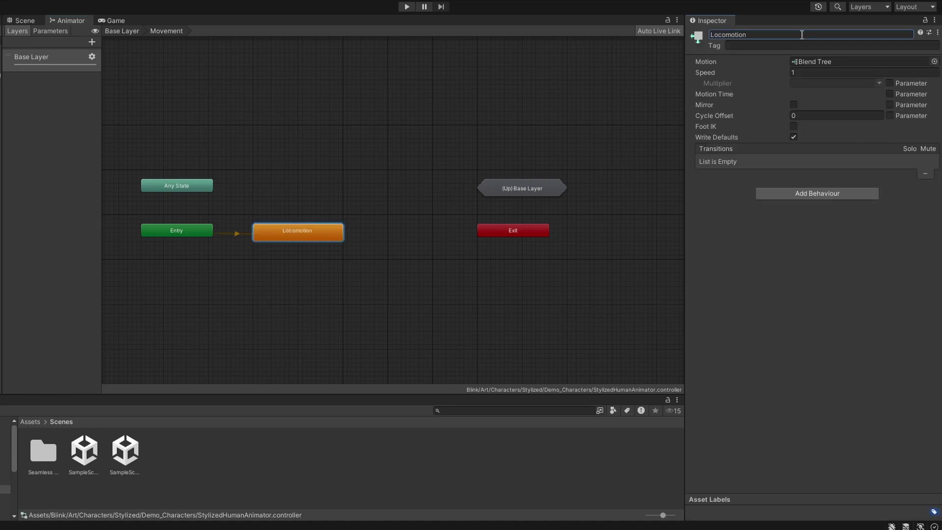
double_click(310, 231)
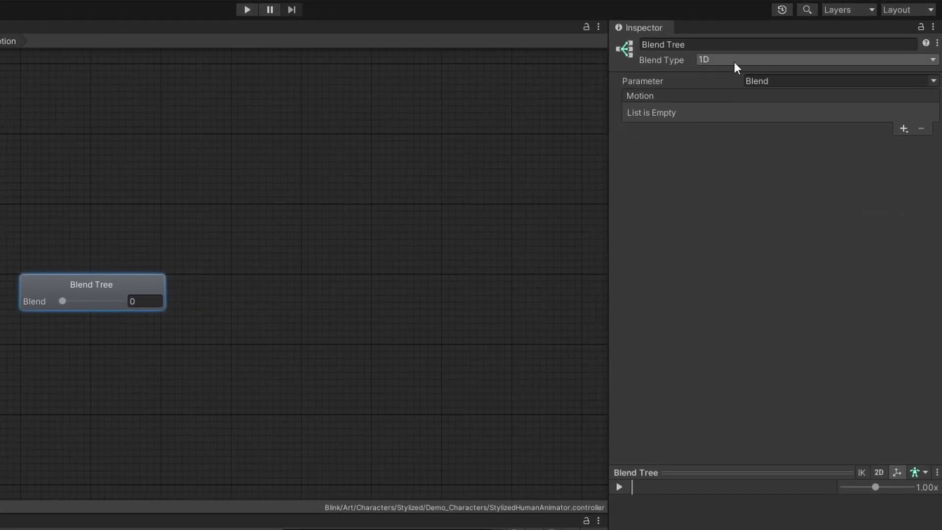
click(733, 61)
click(727, 75)
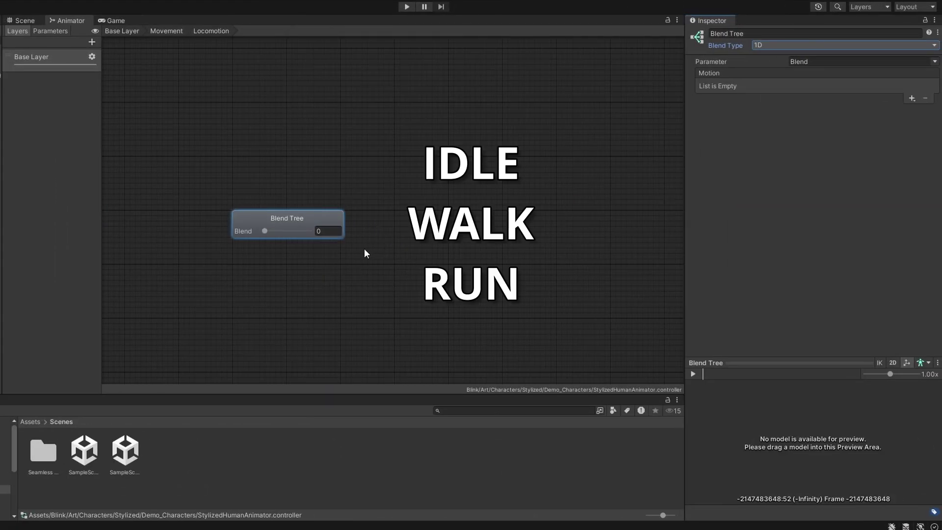
- Add three motion field slots to the Locomotion blend tree
middle_drag(322, 261, 323, 230)
scroll(323, 230, up, 1)
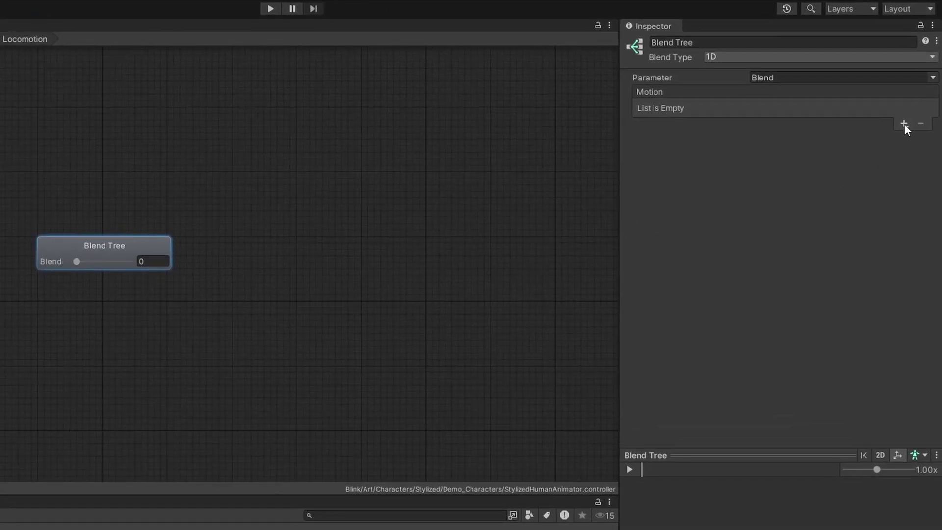
click(905, 123)
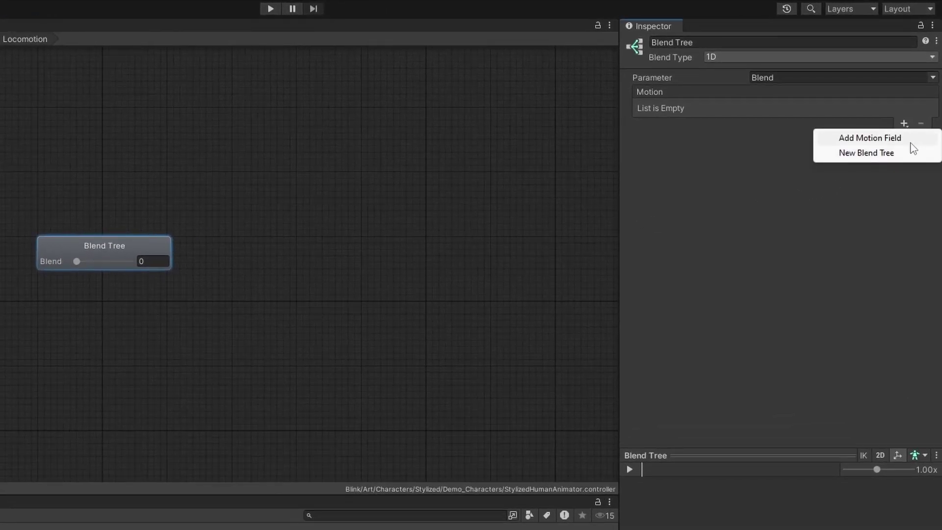
click(885, 154)
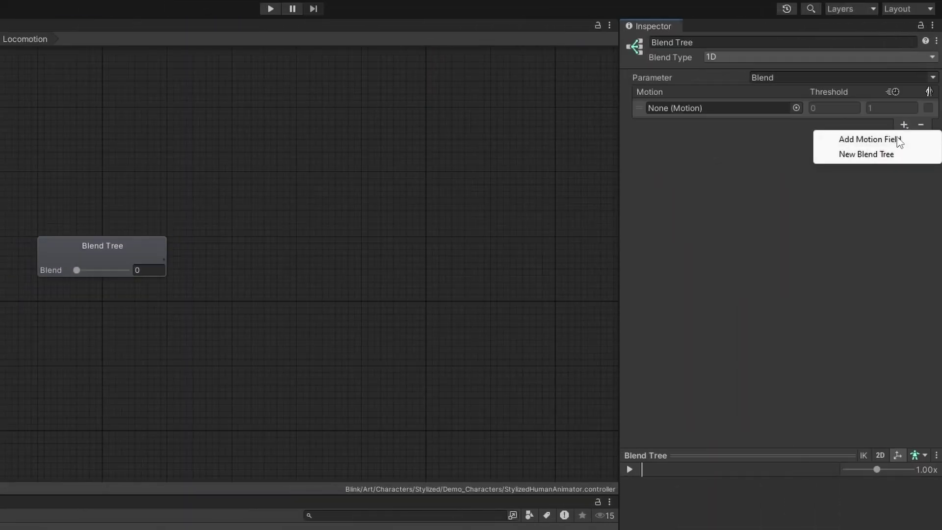
click(898, 140)
click(870, 200)
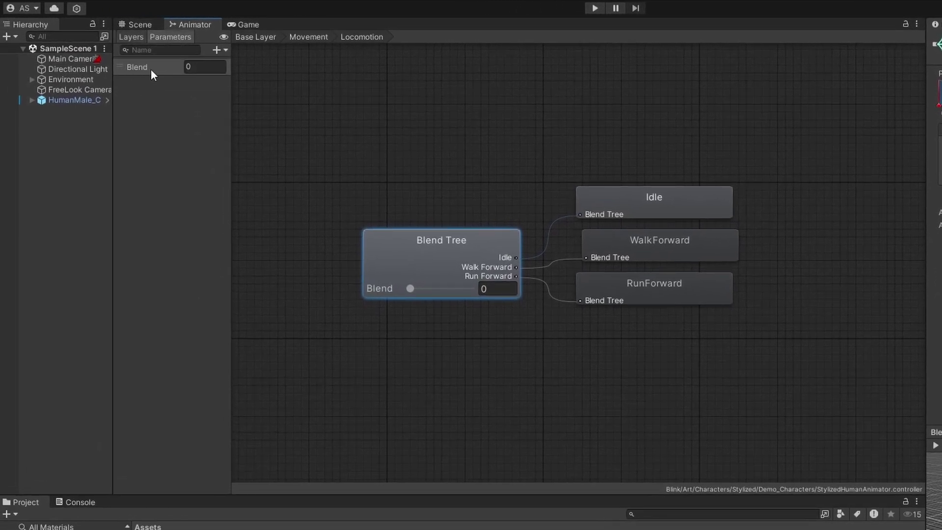
- Rename the Blend parameter to Speed and raise it to preview walking
click(220, 50)
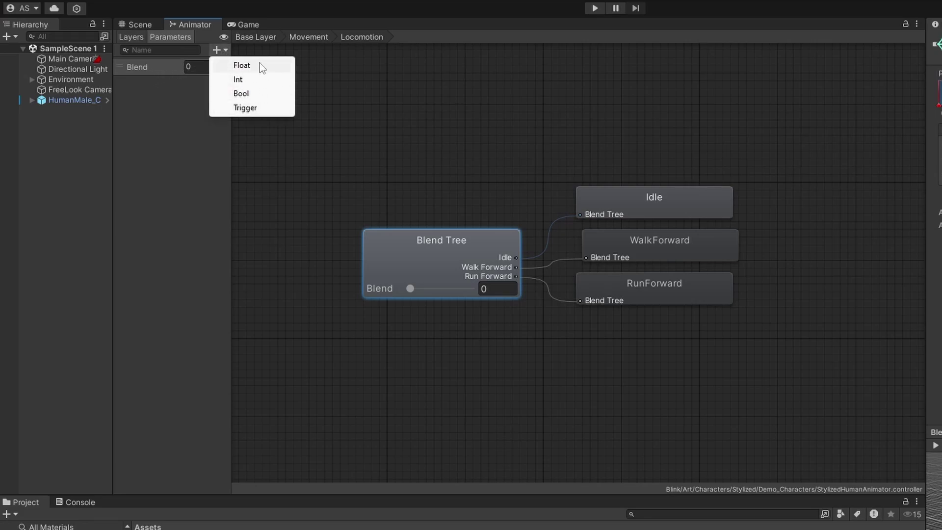
double_click(150, 67)
text(S)
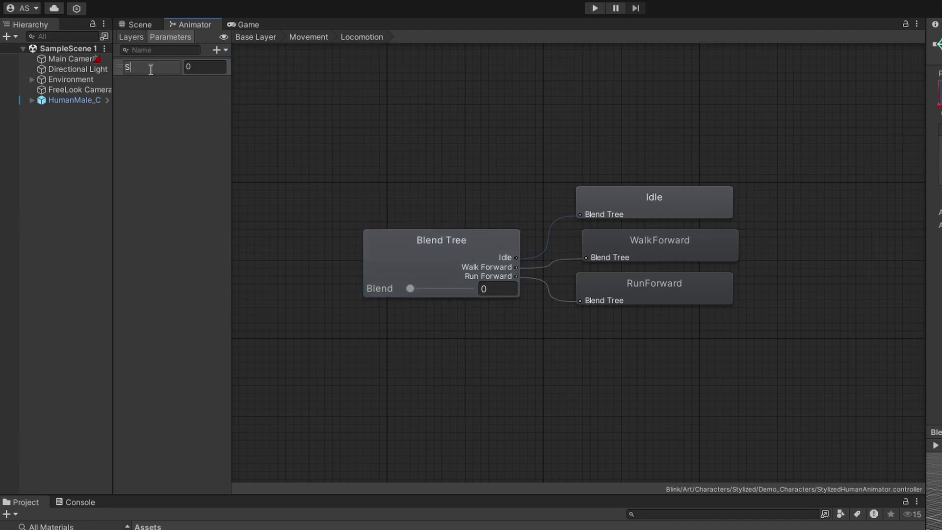
text(peed)
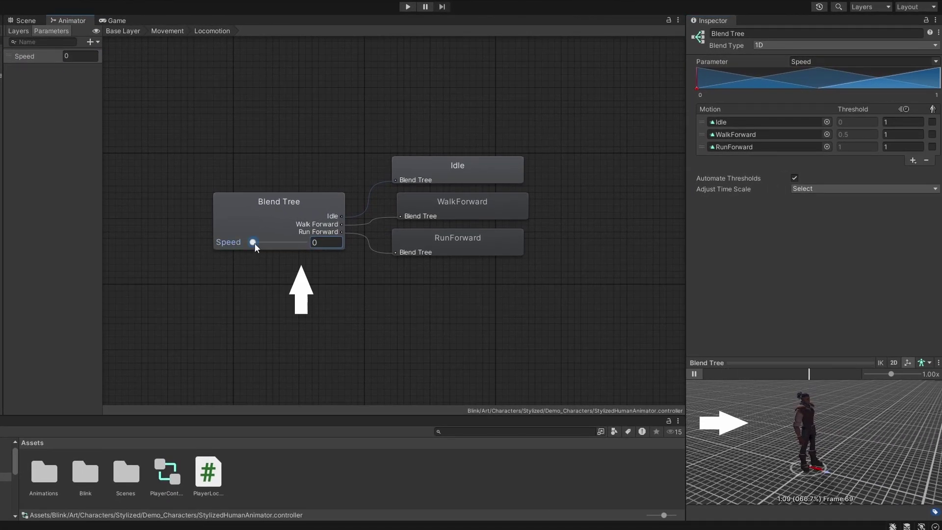
mouse_move(254, 243)
mouse_down()
mouse_move(316, 253)
mouse_move(238, 247)
mouse_up()
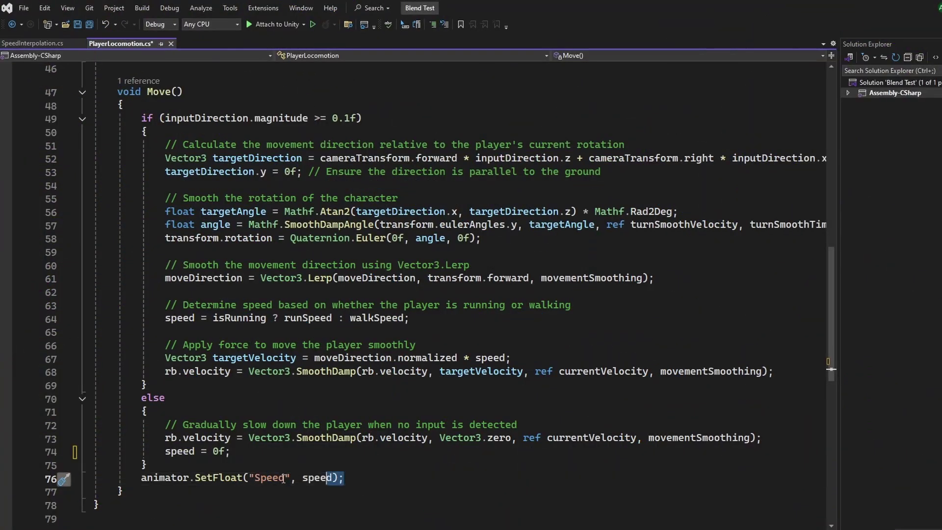
drag(284, 478, 87, 479)
click(354, 482)
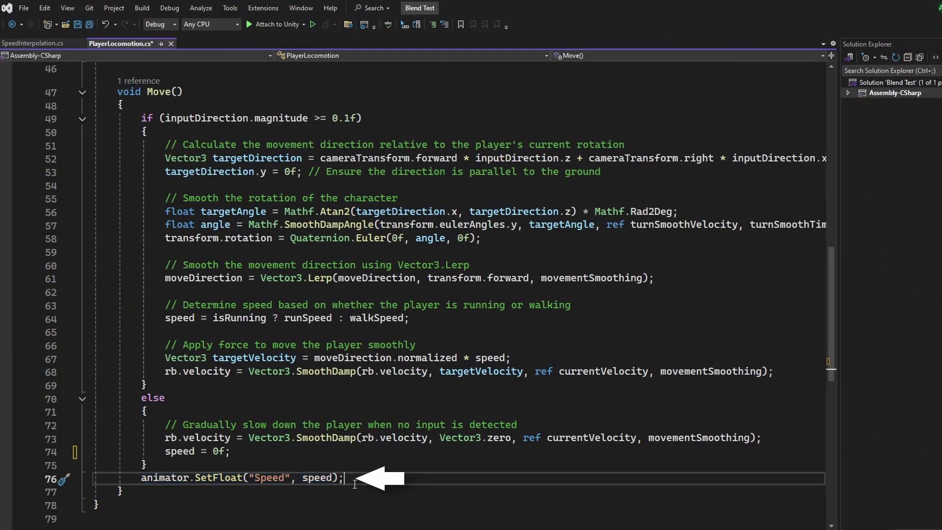
double_click(314, 478)
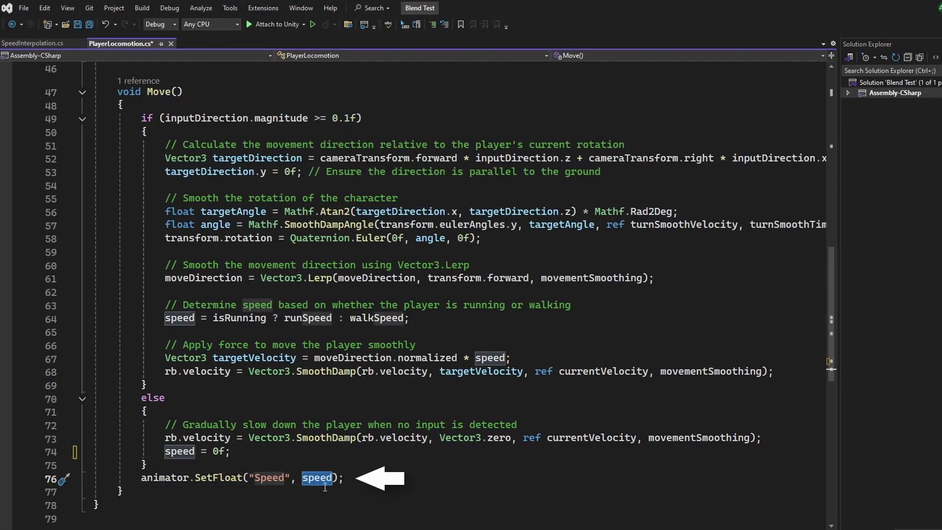
scroll(280, 407, up, 15)
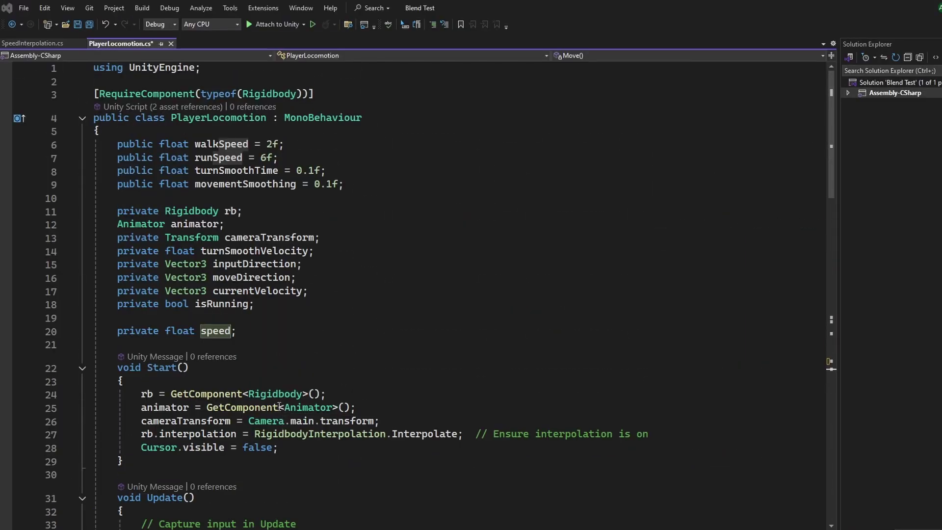
double_click(166, 407)
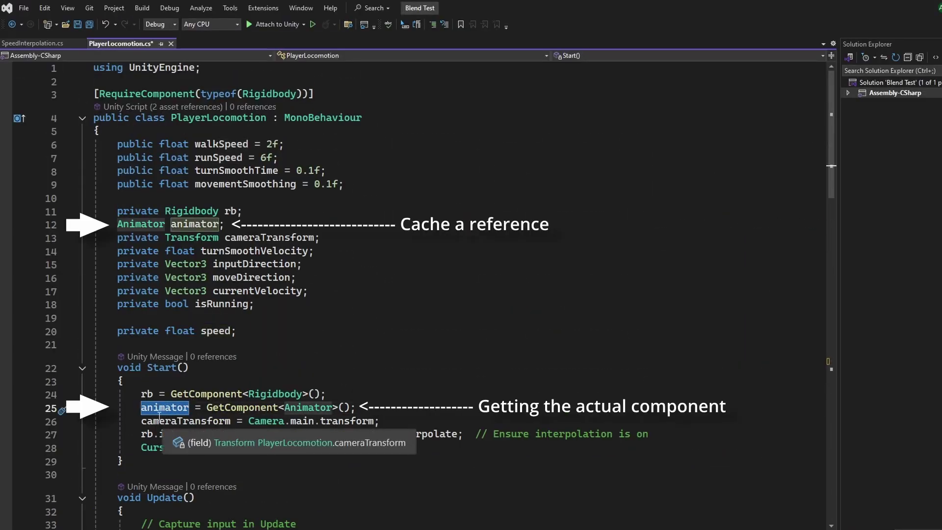
scroll(101, 467, down, 15)
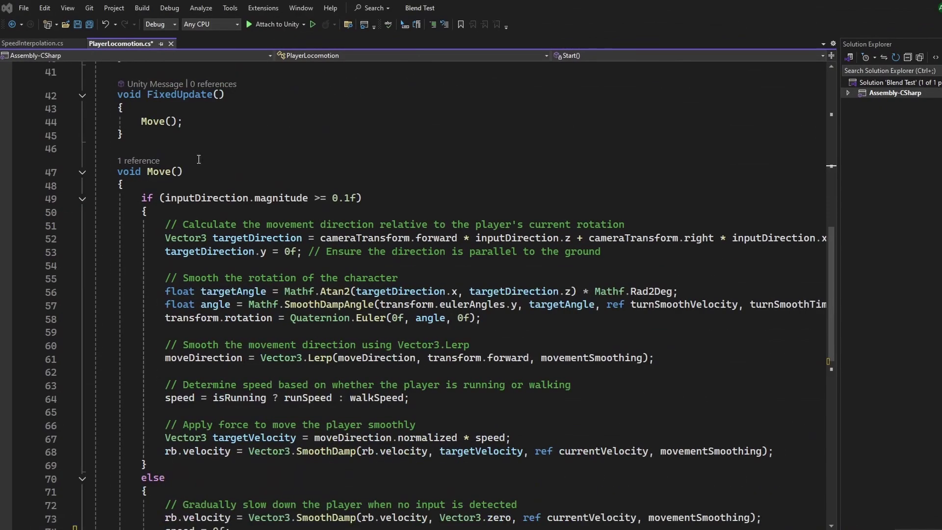
double_click(159, 92)
click(259, 90)
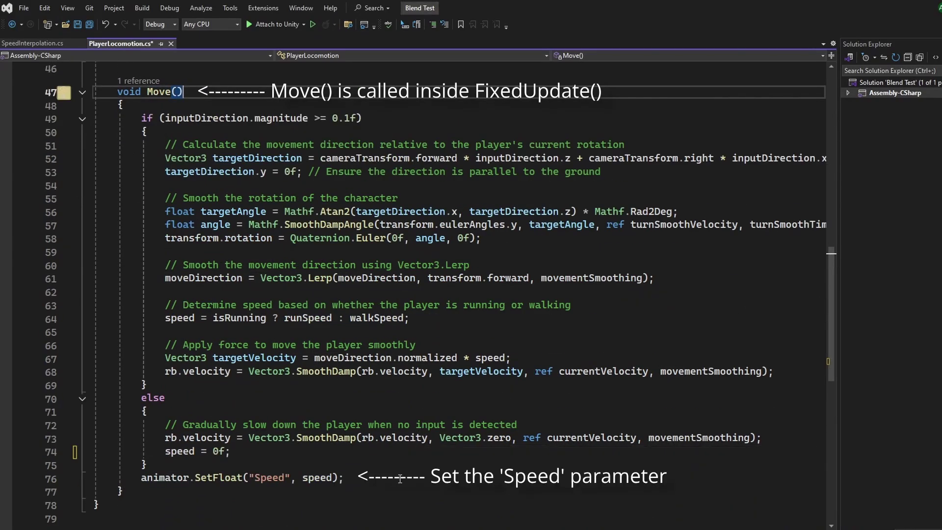
drag(395, 482, 73, 482)
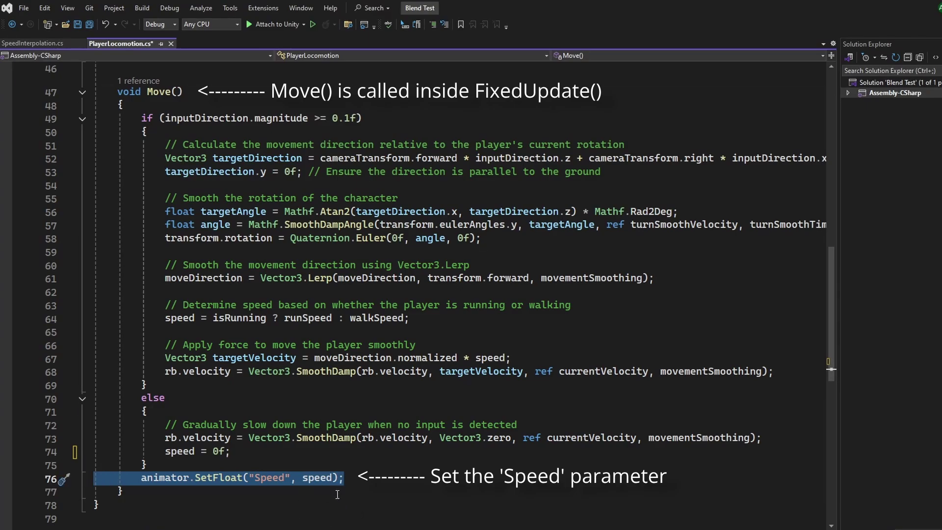
drag(409, 318, 90, 304)
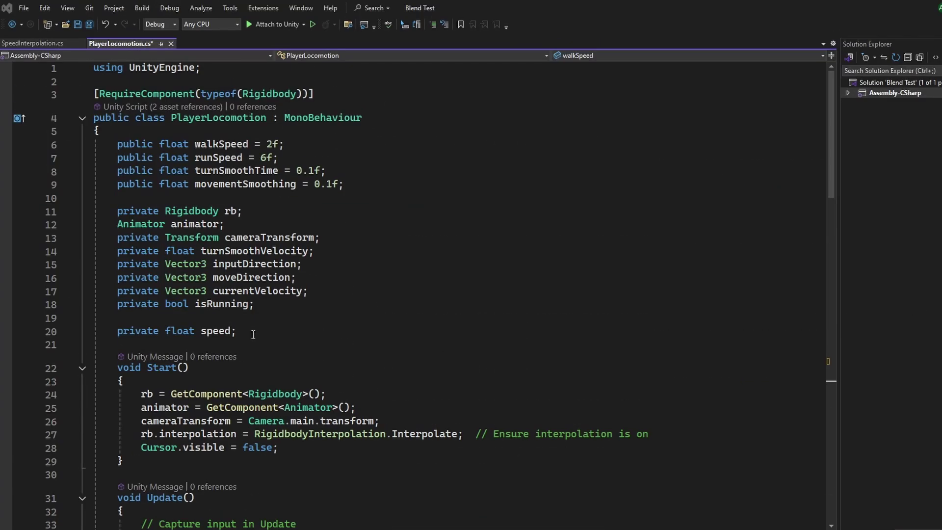
click(235, 331)
key(shift+Home)
key(shift+Home)
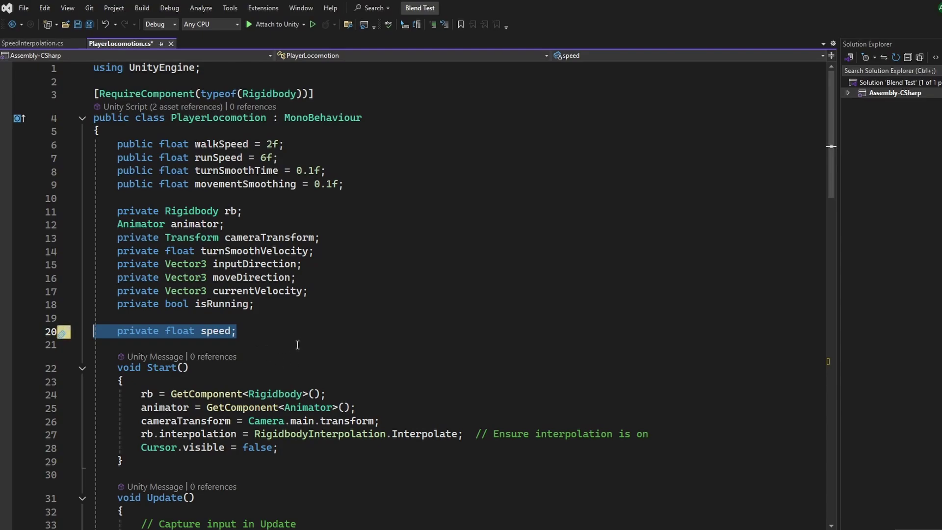
scroll(297, 342, down, 7)
scroll(332, 324, down, 4)
scroll(382, 309, down, 3)
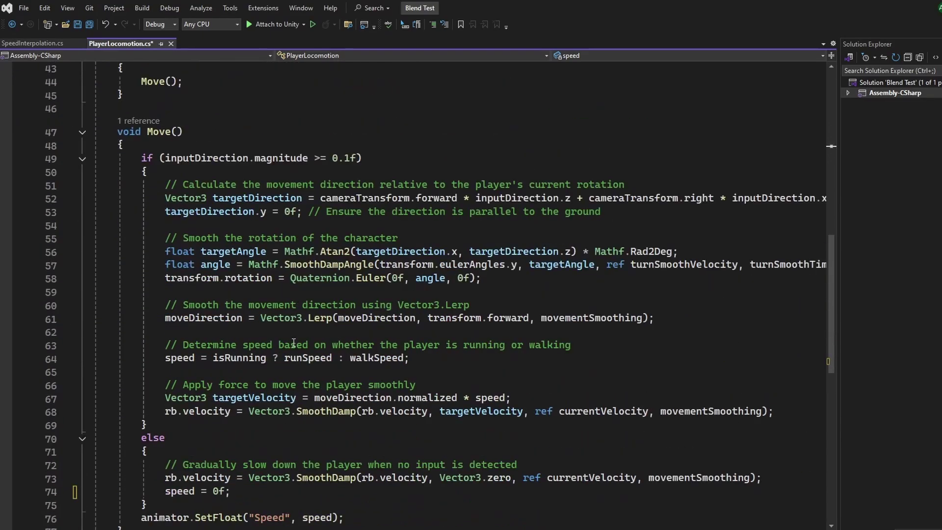
scroll(424, 295, down, 2)
drag(453, 277, 77, 255)
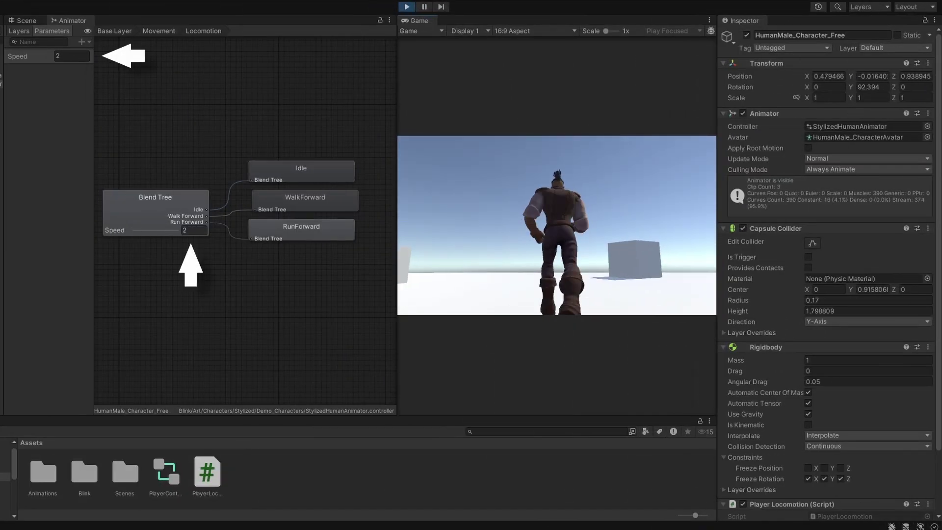
- Play-test the character, moving forward with W and steering with A and D
key(w)
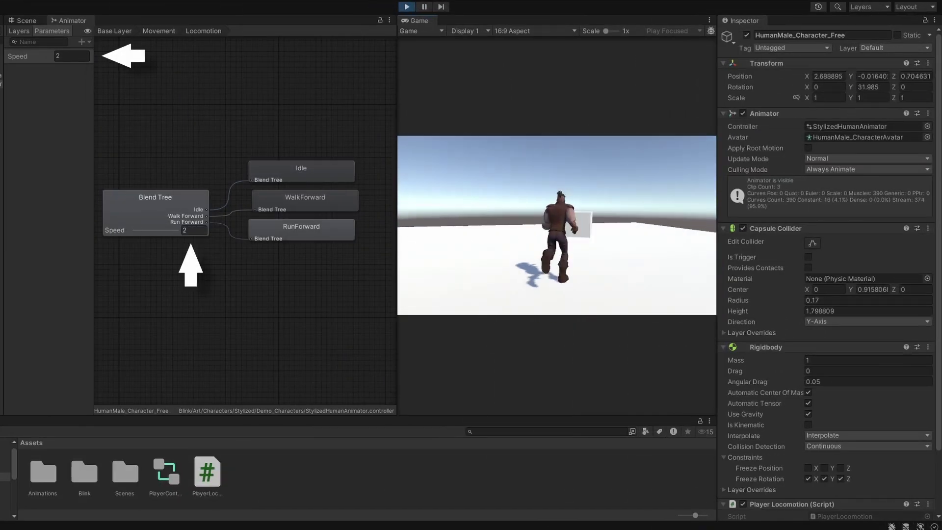
key(a)
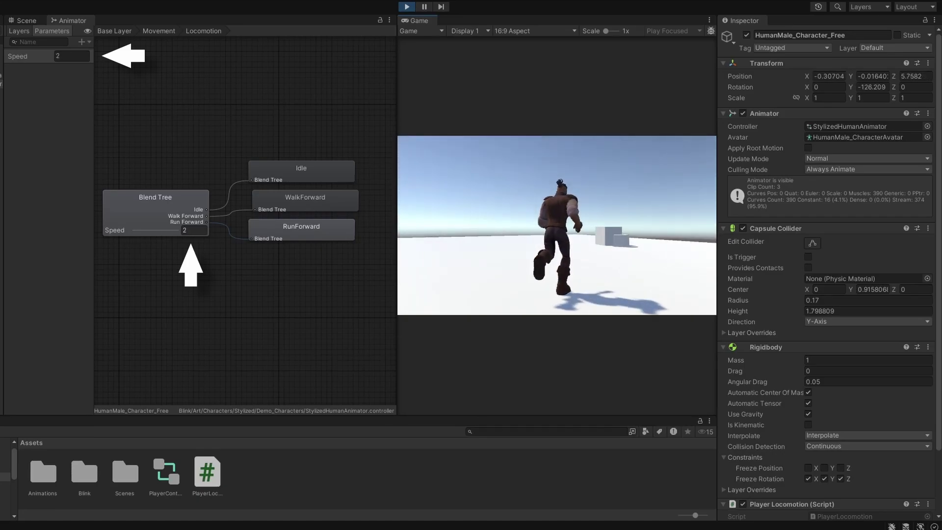
key(w)
key(d)
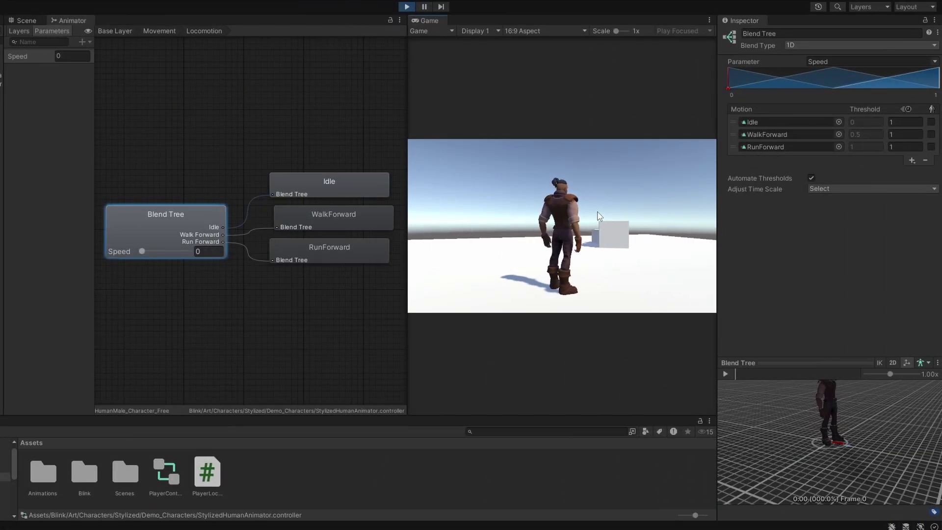
key(a)
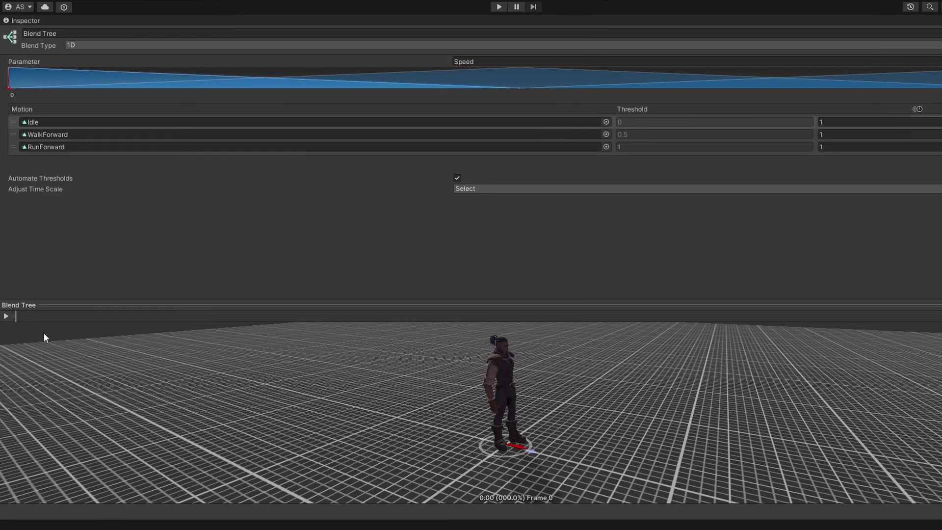
- Preview the blend, disable Automate Thresholds, and drag WalkForward's threshold to about 0.44
click(11, 315)
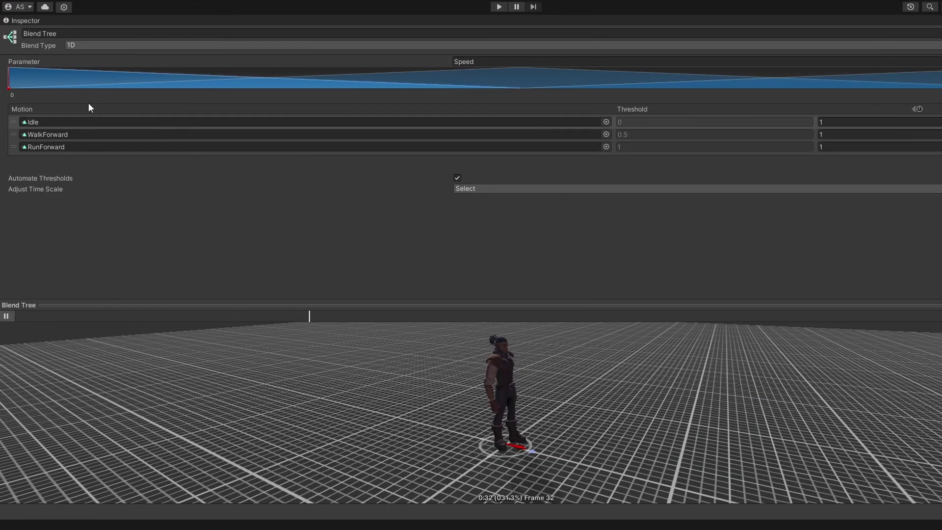
drag(8, 87, 937, 90)
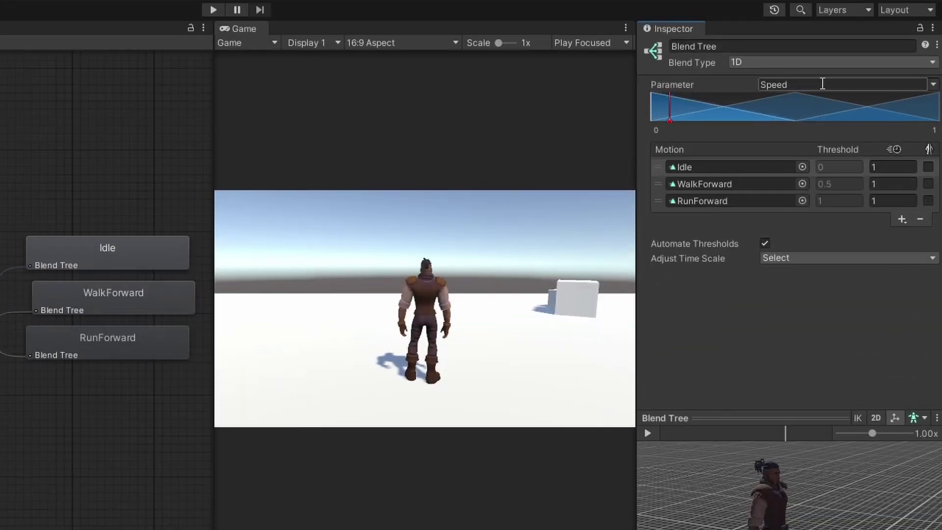
click(933, 85)
click(875, 100)
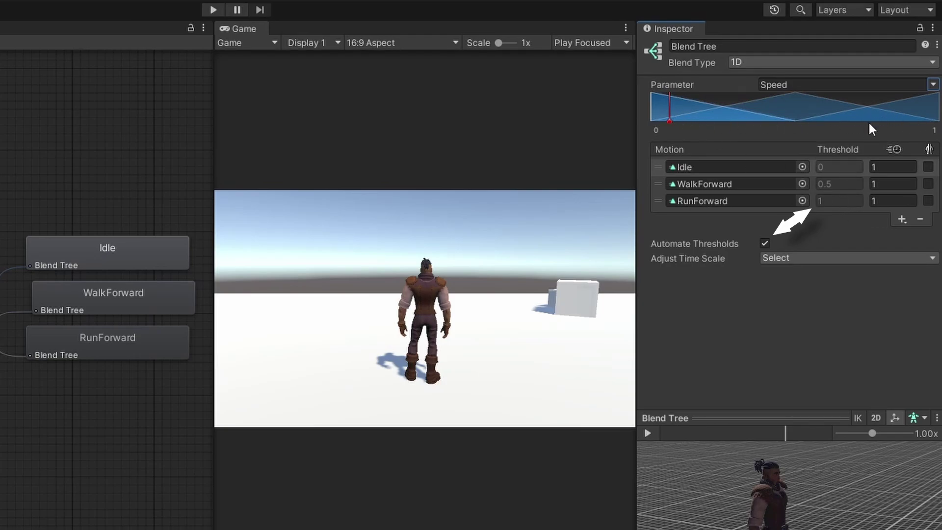
click(765, 244)
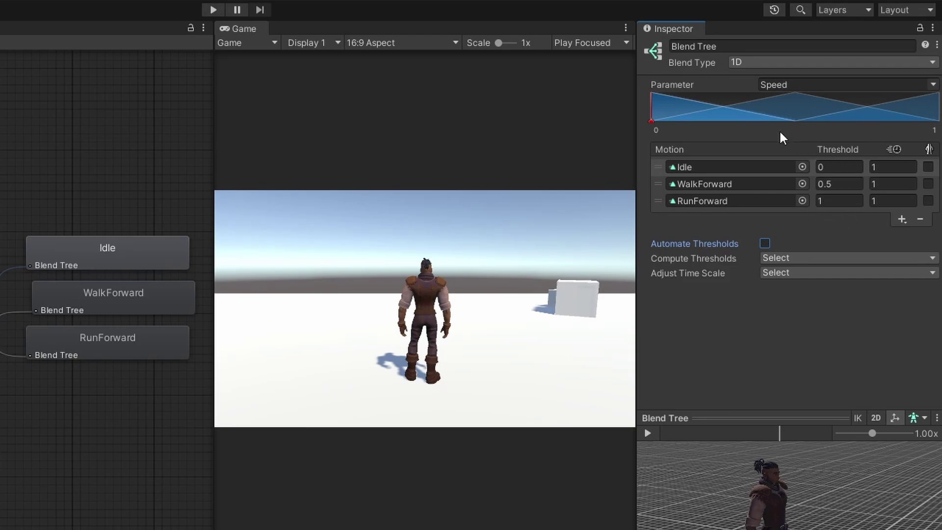
mouse_move(781, 107)
mouse_down()
mouse_move(726, 103)
mouse_move(757, 97)
mouse_up()
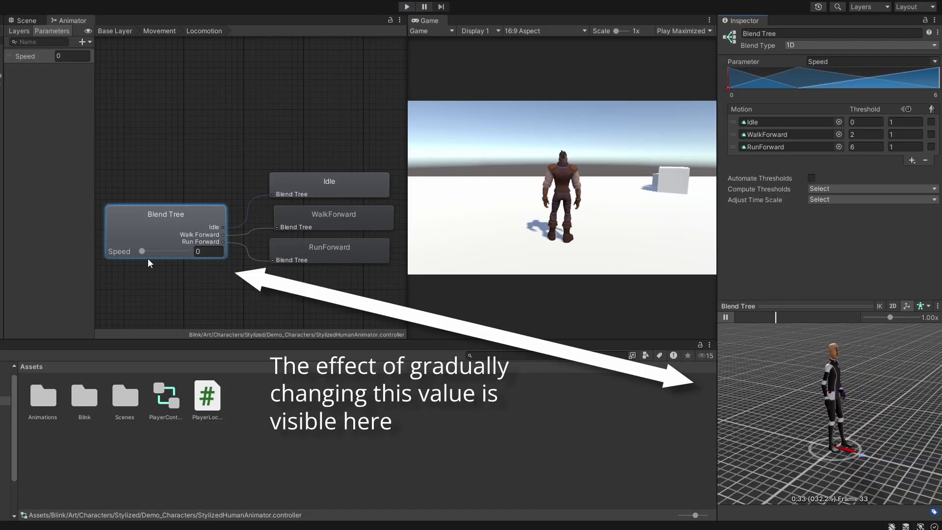
- Scrub Speed to preview walking and running, then highlight the script's speed assignment
drag(147, 252, 159, 254)
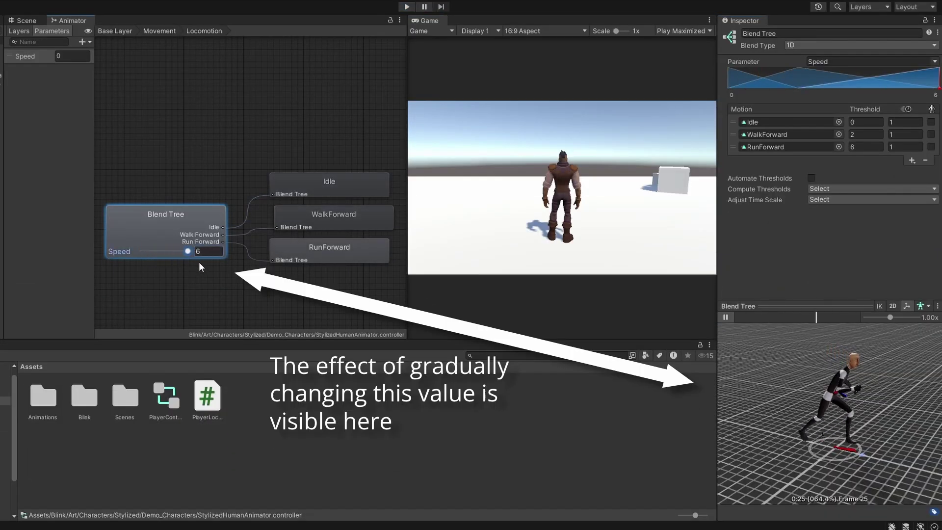
mouse_move(160, 254)
mouse_down()
mouse_move(186, 261)
mouse_move(142, 257)
mouse_up()
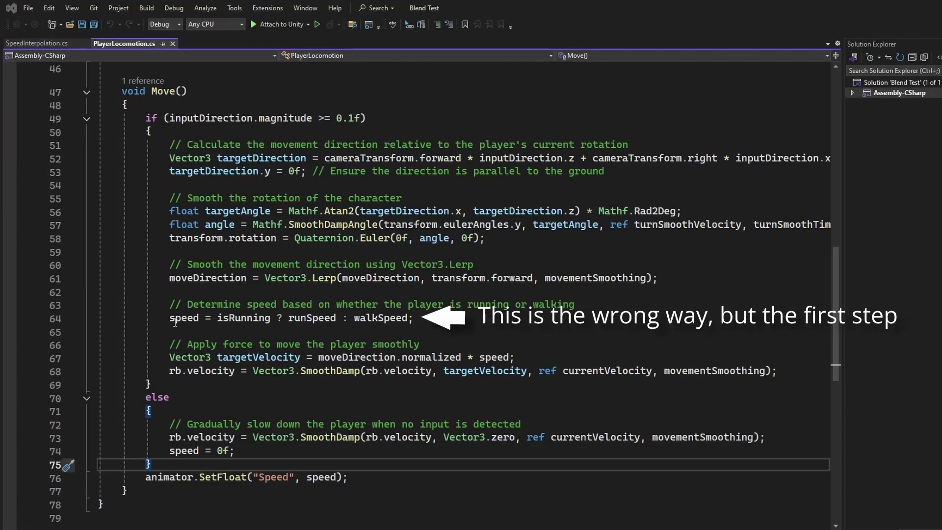
double_click(176, 321)
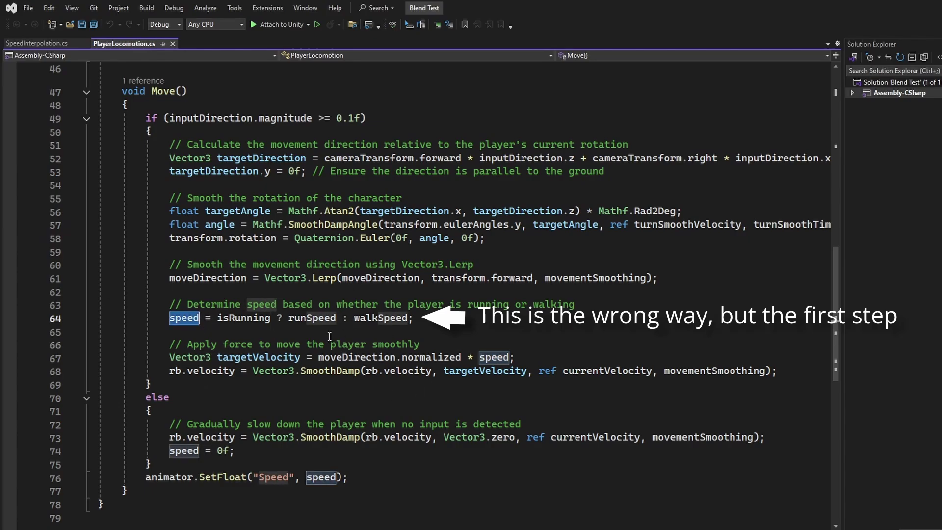
text(float targetS)
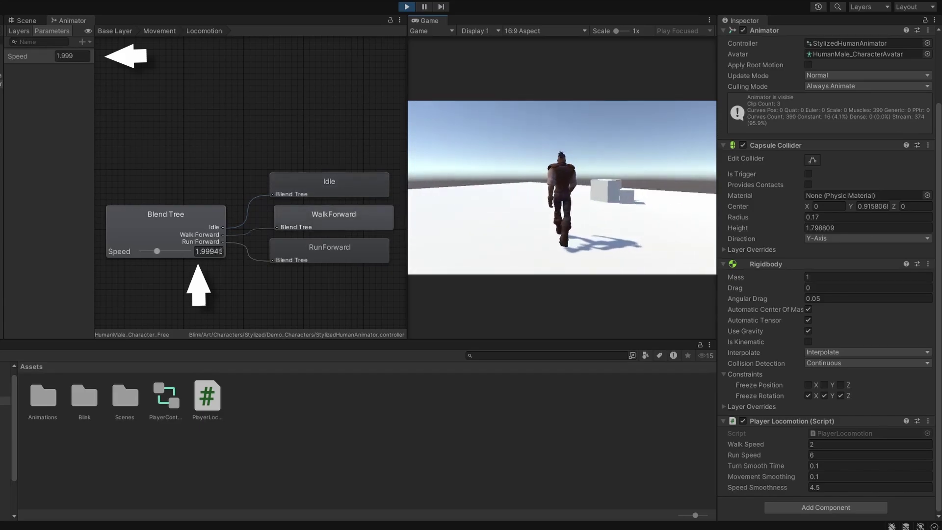
- Sprint with Shift during the play-test and enlarge the game view
key(shift)
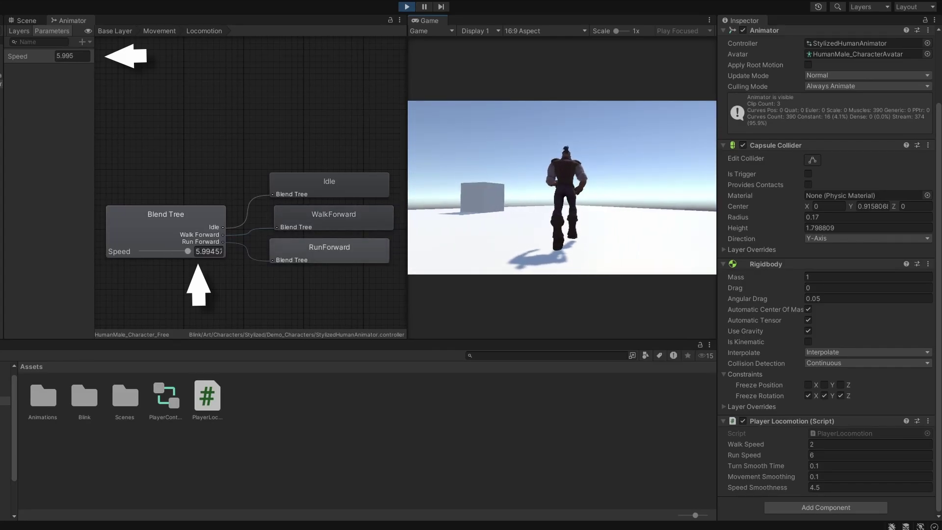
key(shift+space)
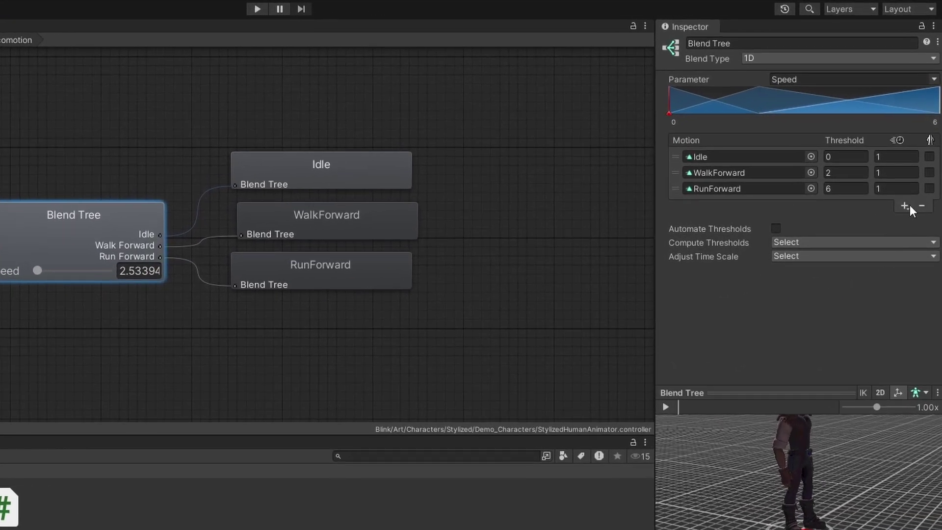
- Add a nested child blend tree and create a float parameter named IdleType
click(906, 203)
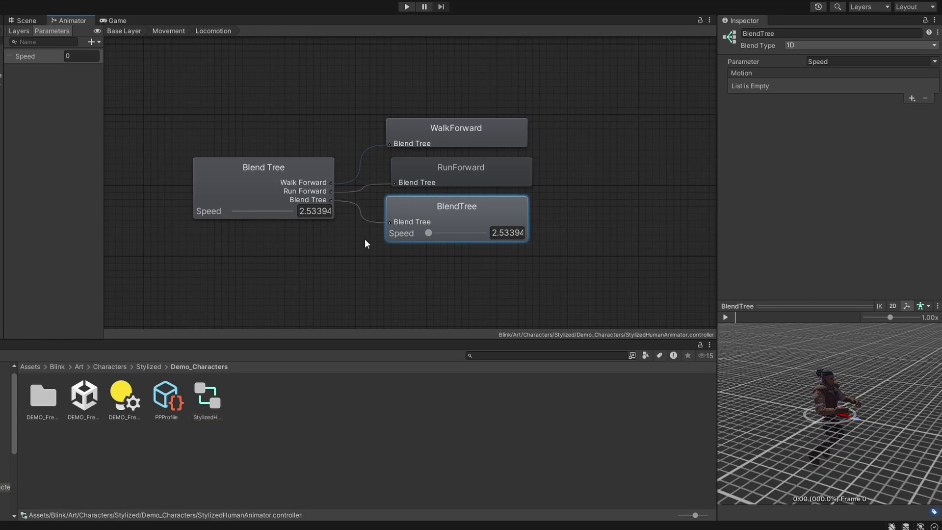
click(264, 187)
click(457, 213)
click(92, 42)
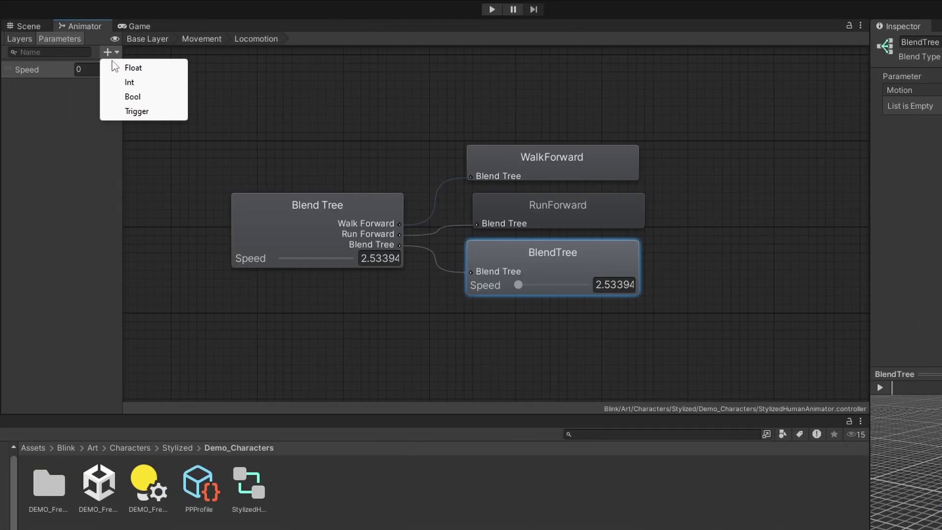
click(125, 69)
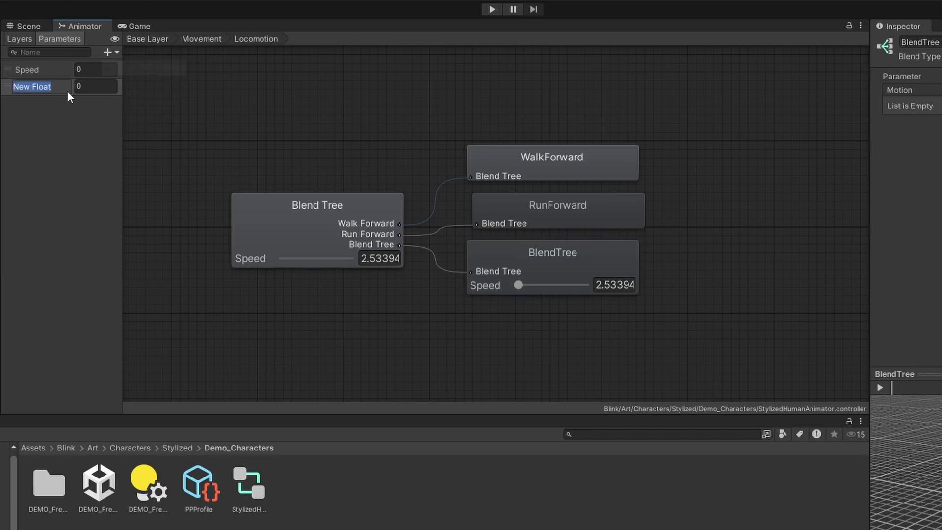
key(BackSpace)
text(IdleType)
key(Return)
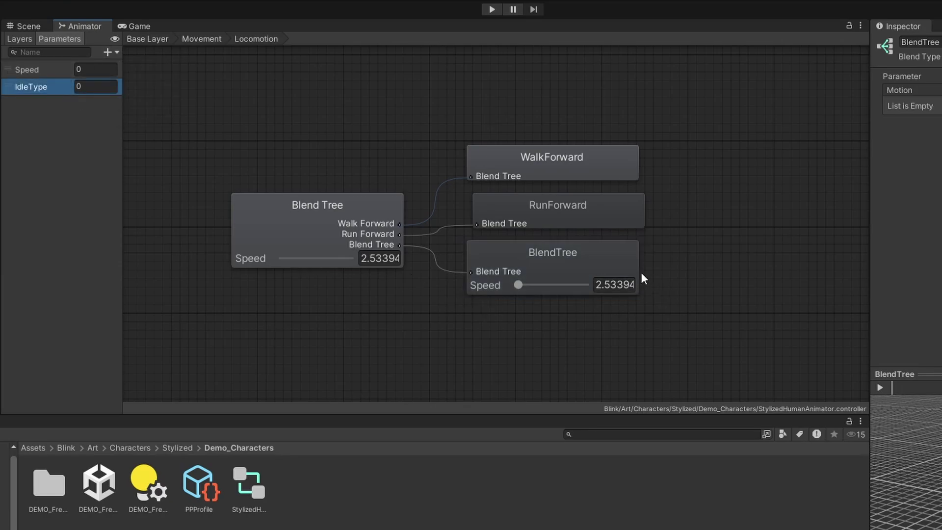
- Set the nested idle blend tree's blend parameter to IdleType
click(642, 278)
click(872, 62)
click(894, 86)
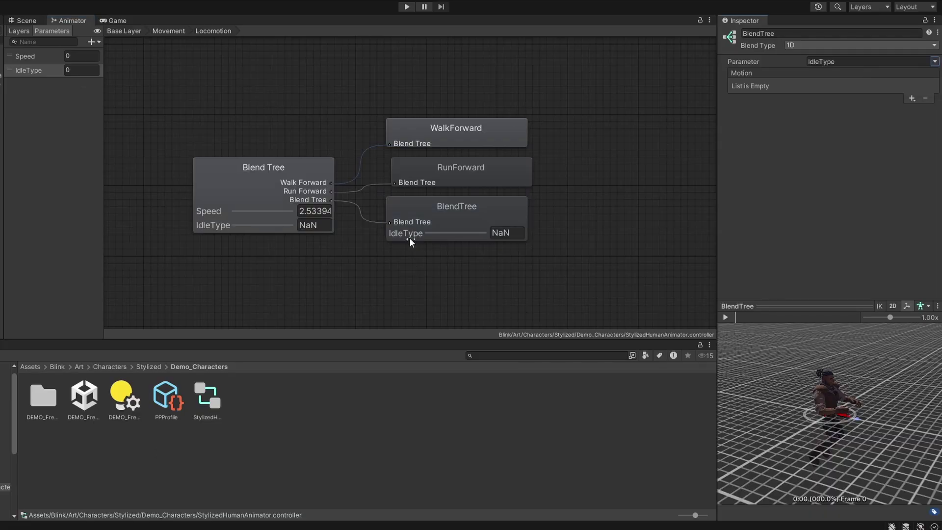
click(242, 228)
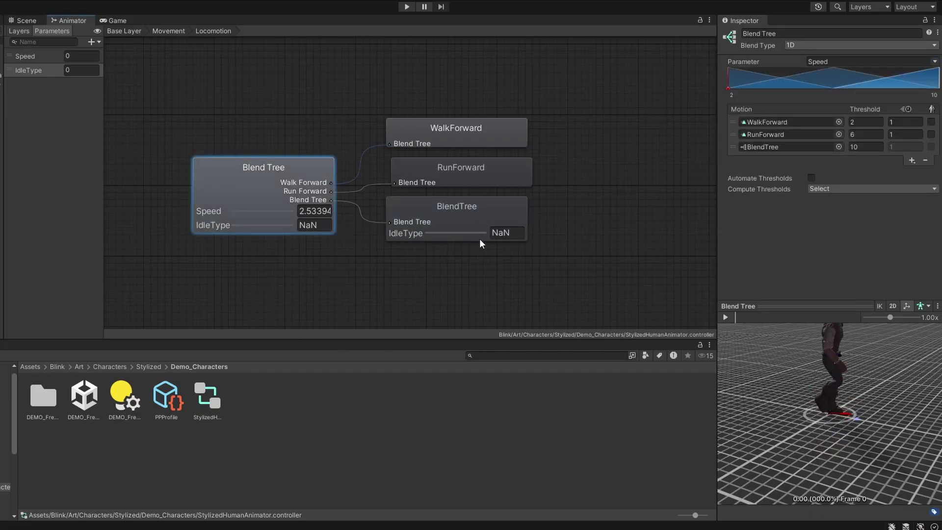
click(456, 206)
- Add IdleCombat and Idle clip motions to the nested idle blend tree
click(911, 104)
click(866, 110)
click(839, 121)
text(Idle)
click(907, 221)
click(858, 221)
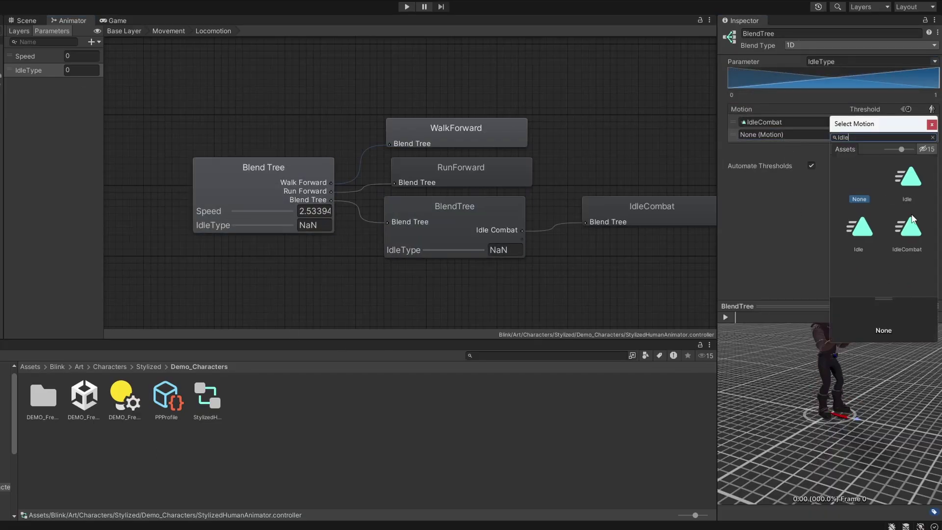
click(317, 192)
click(444, 262)
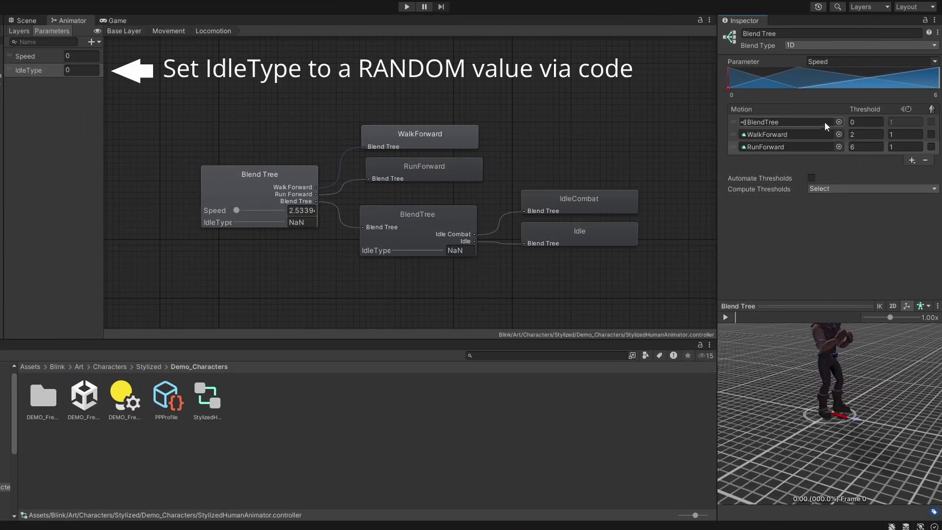
click(627, 171)
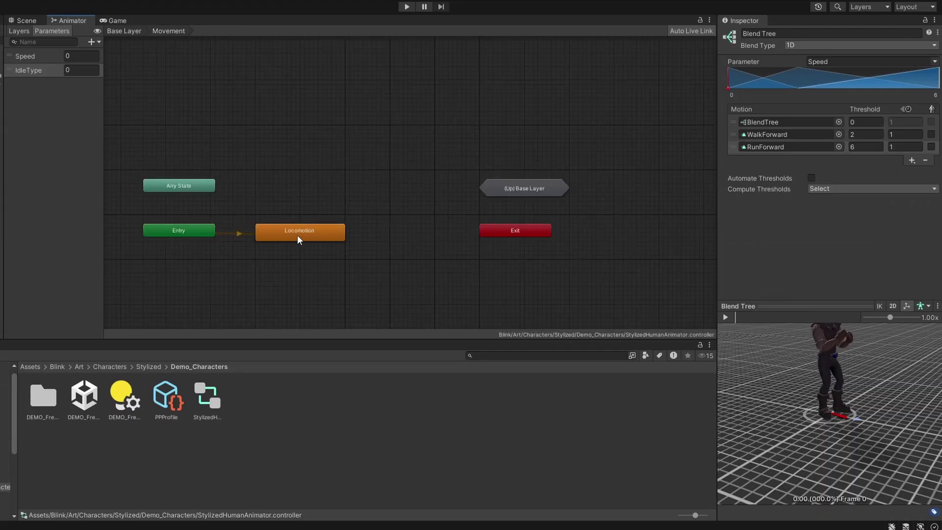
- Add a new Float parameter named 'speed mult' to the Animator
click(296, 234)
click(94, 42)
click(107, 54)
text(speed mult)
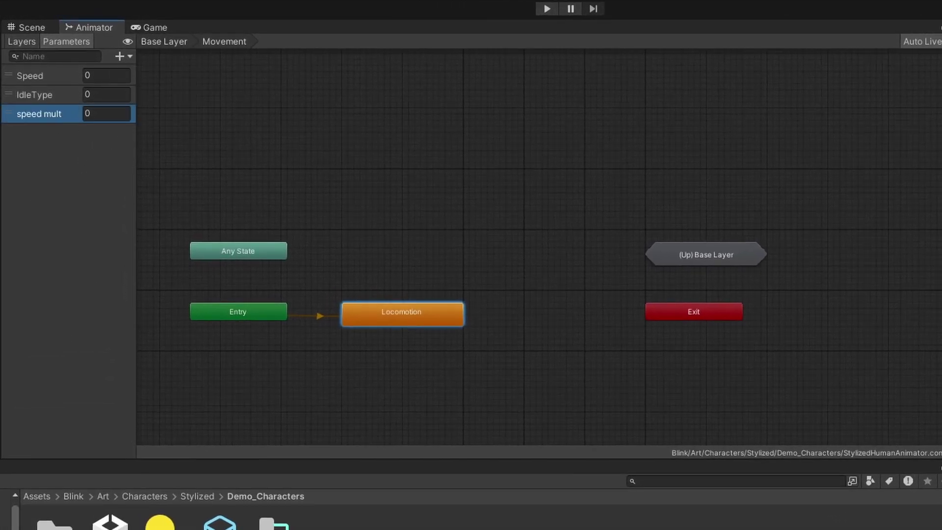
- Tick Parameter for the Locomotion state's Multiplier and assign 'speed mult' to it
click(444, 317)
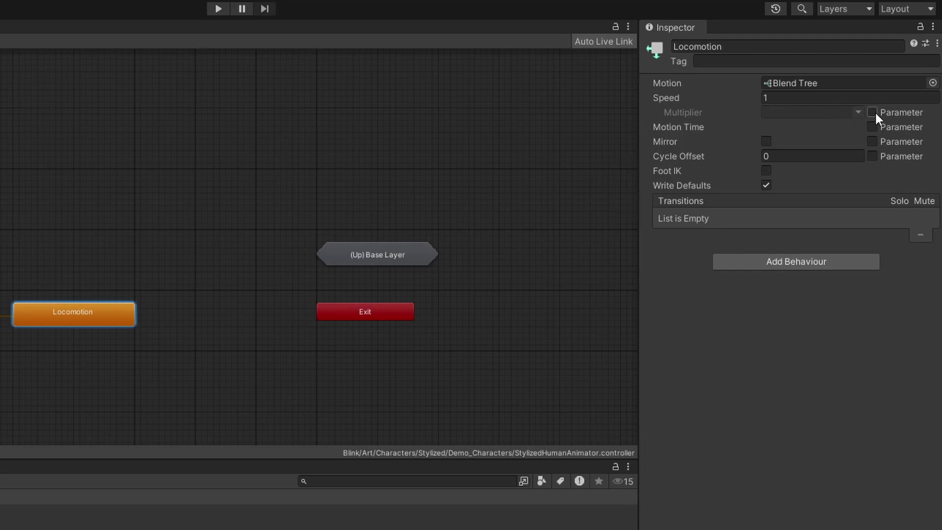
click(874, 111)
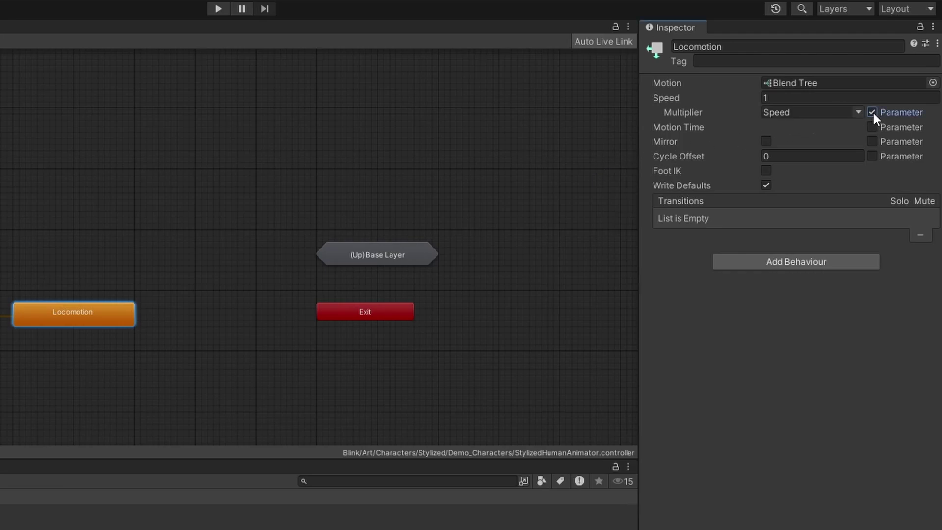
click(860, 113)
click(868, 159)
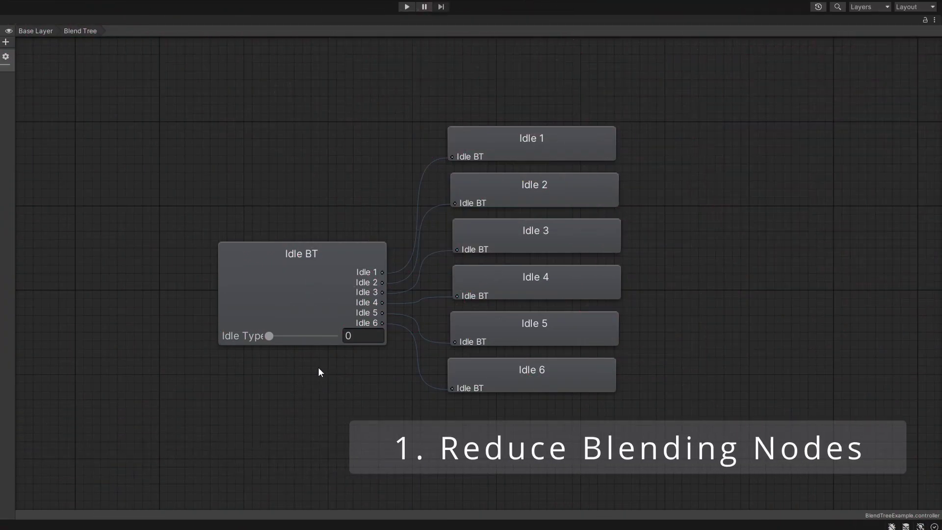
- Inspect the Idle BT blend tree and its six child clips, Idle 1 through Idle 6
click(313, 321)
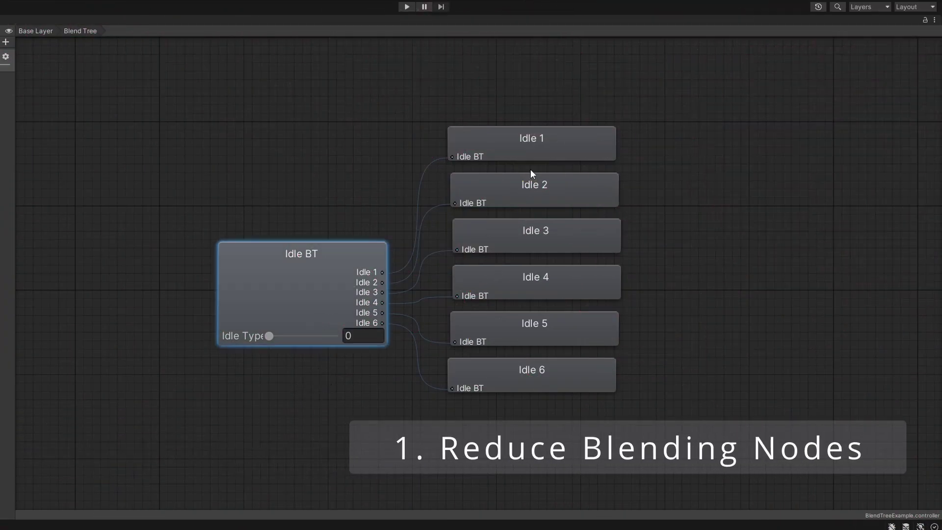
click(540, 151)
click(596, 203)
click(606, 230)
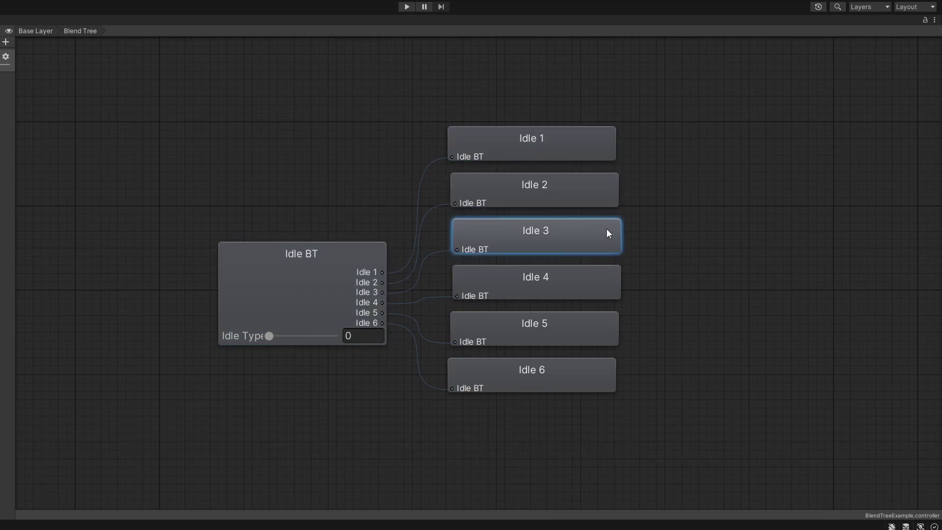
click(598, 277)
click(587, 325)
click(582, 382)
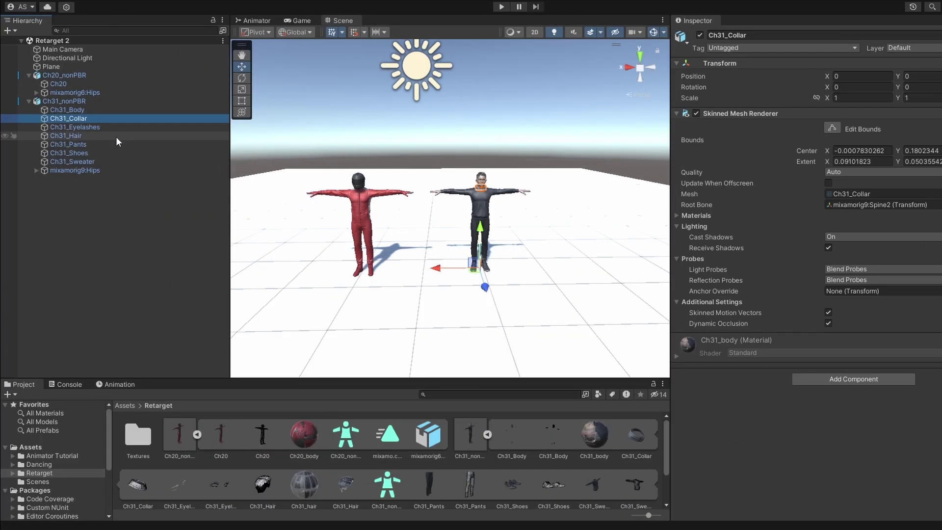
click(115, 136)
click(115, 158)
click(110, 92)
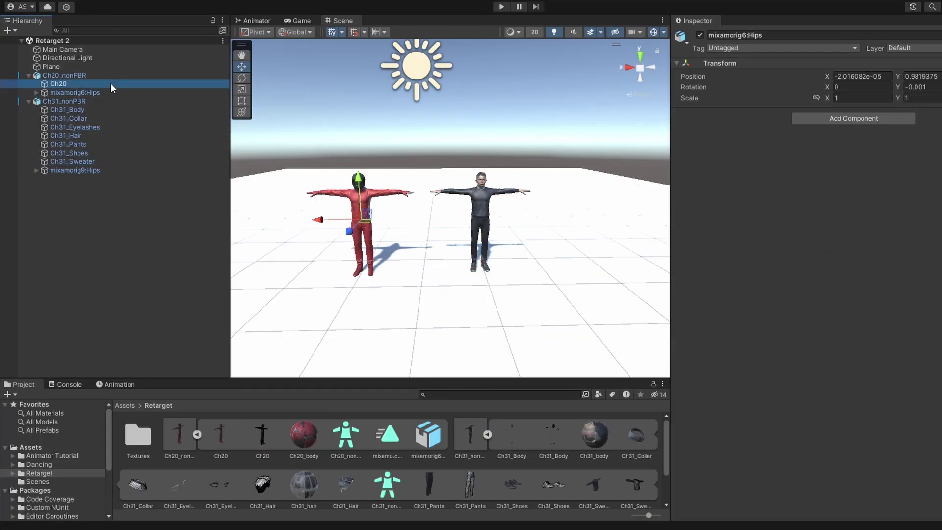
click(104, 127)
click(105, 145)
key(Down)
key(Down)
key(Down)
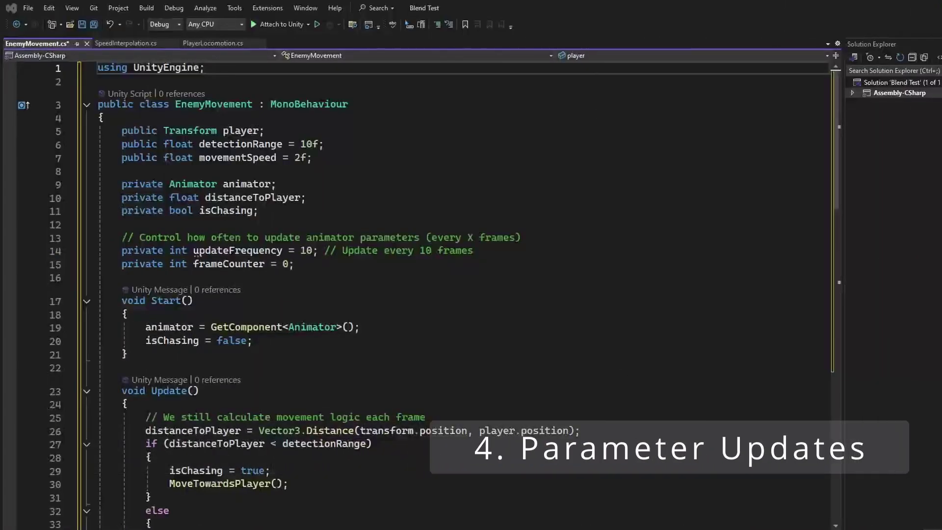
scroll(464, 294, down, 5)
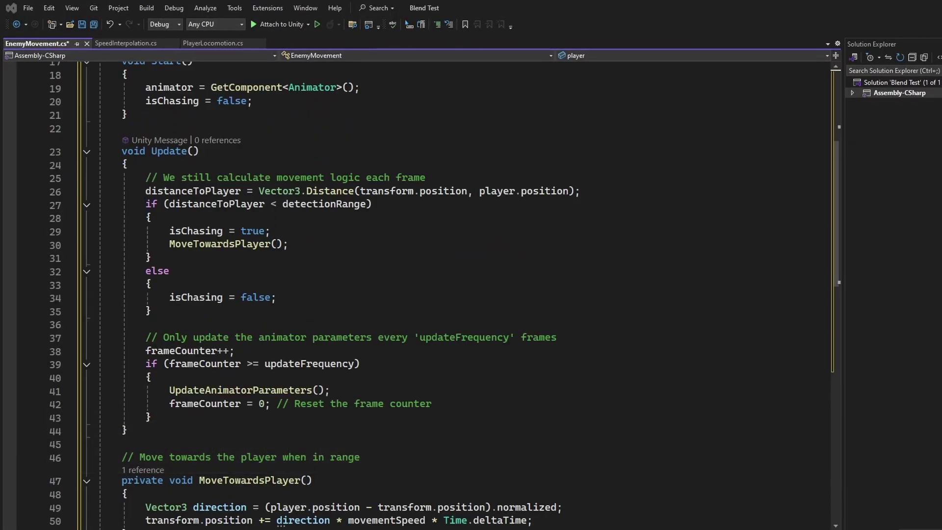
scroll(685, 313, down, 8)
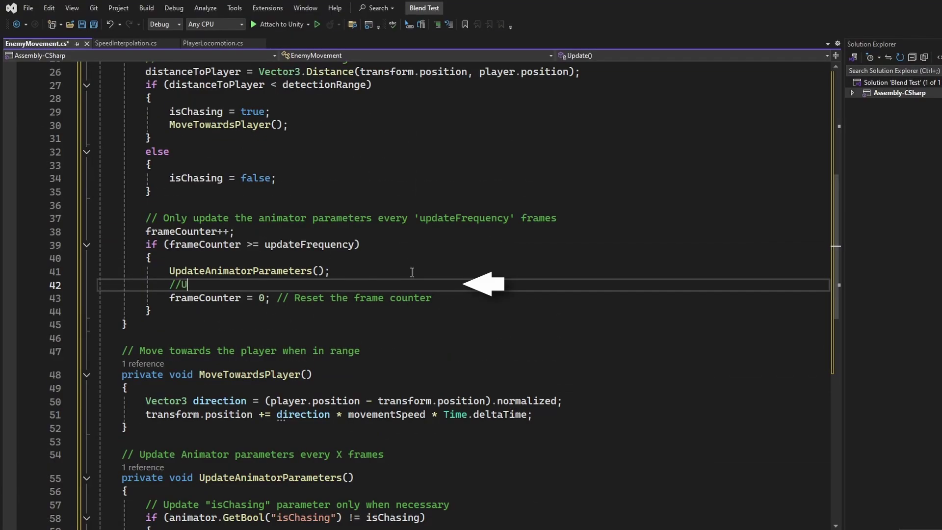
text(pdateAI)
text(())
text(;)
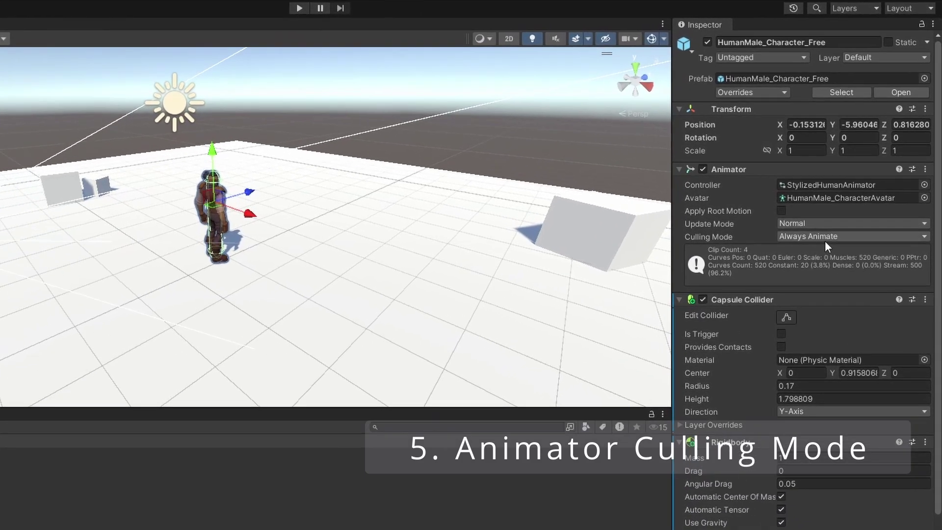
- Set the Animator Culling Mode to Cull Completely, passing over Cull Update Transforms
click(846, 197)
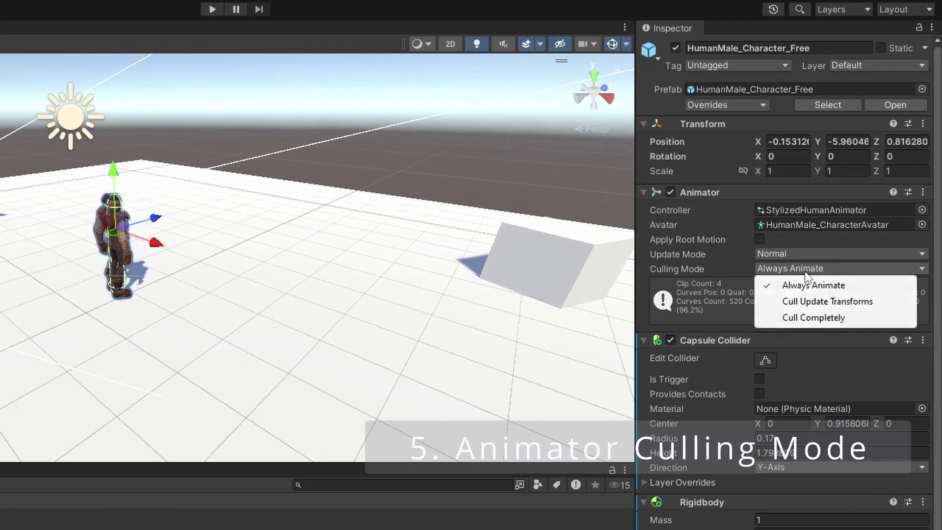
click(869, 301)
click(864, 317)
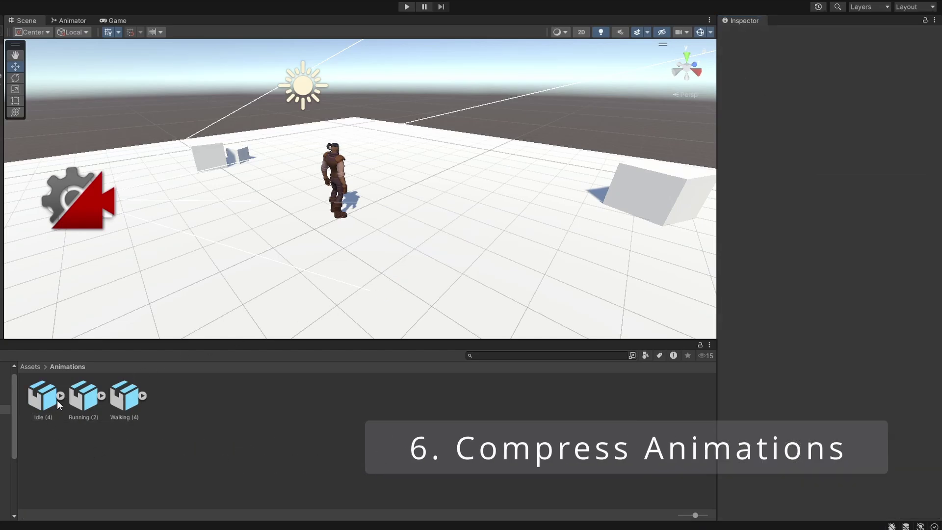
- Show the Anim. Compression choices in the Idle (4) clip's import settings
click(40, 401)
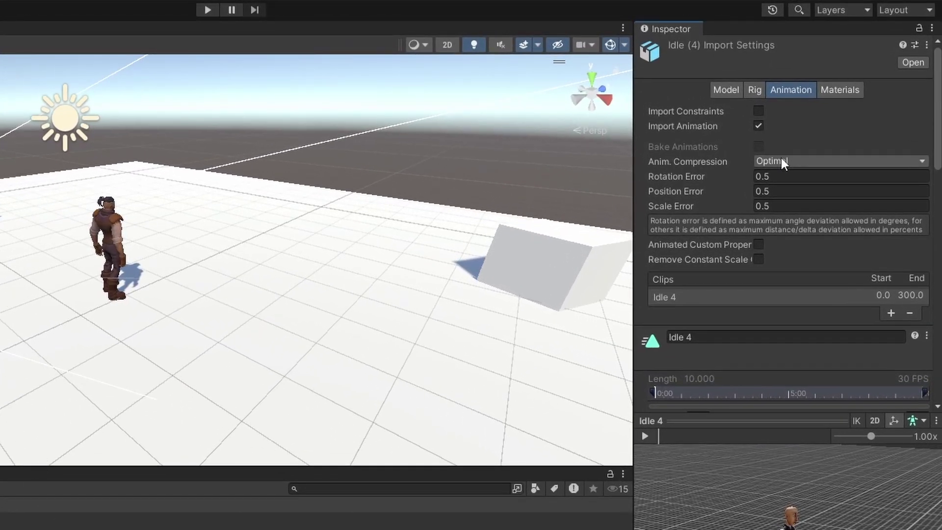
click(780, 162)
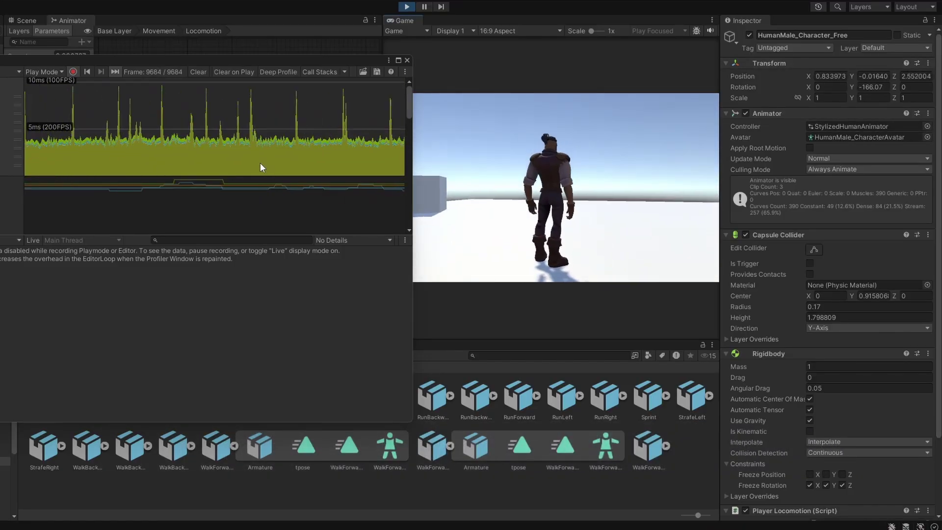
- Select one frame in the Profiler CPU graph to see its main-thread timings
click(236, 160)
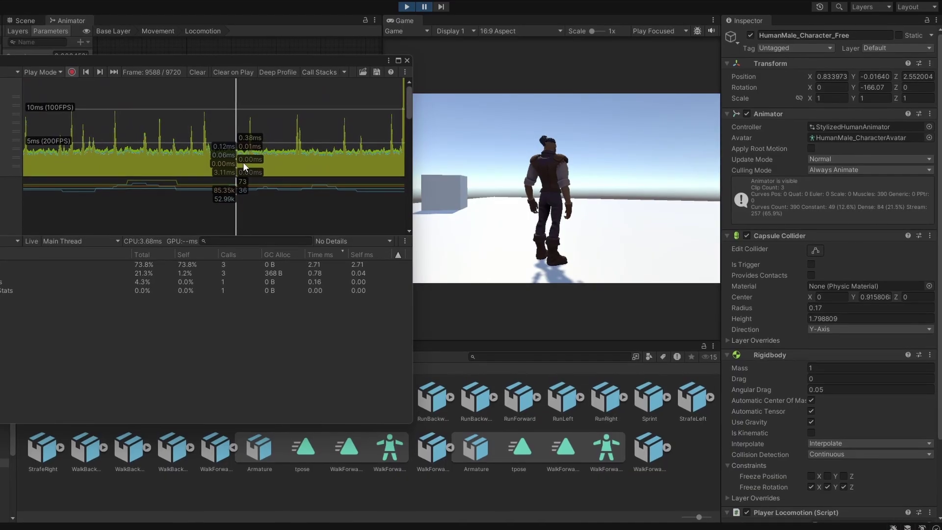